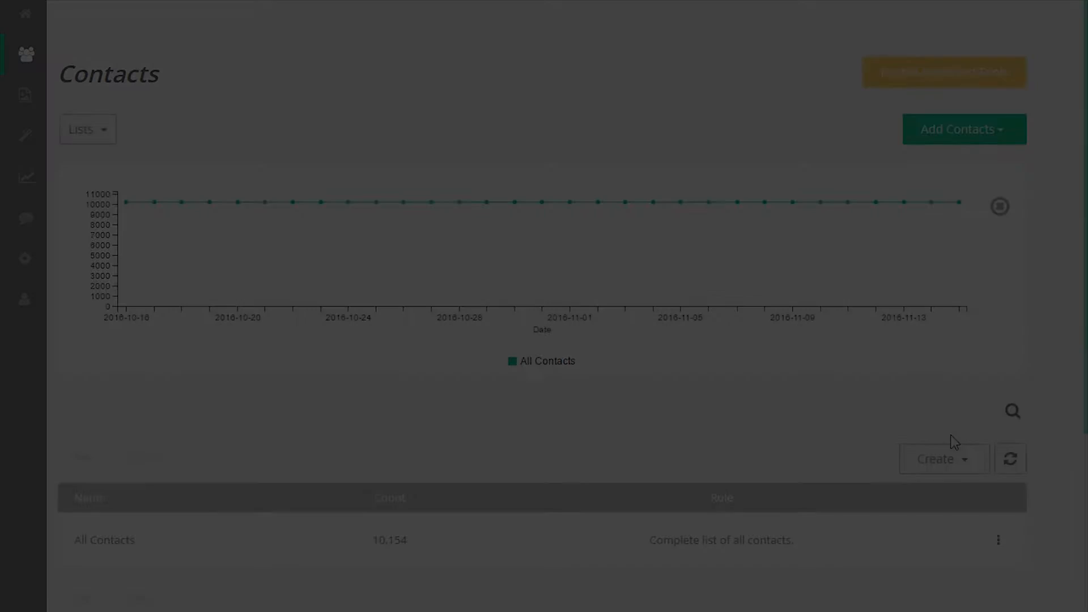
On the Contacts page, open the options for creating a list, label or form
left_click(948, 458)
Show the contacts in the All Contacts list
left_click(1059, 459)
left_click(1004, 556)
left_click(1005, 556)
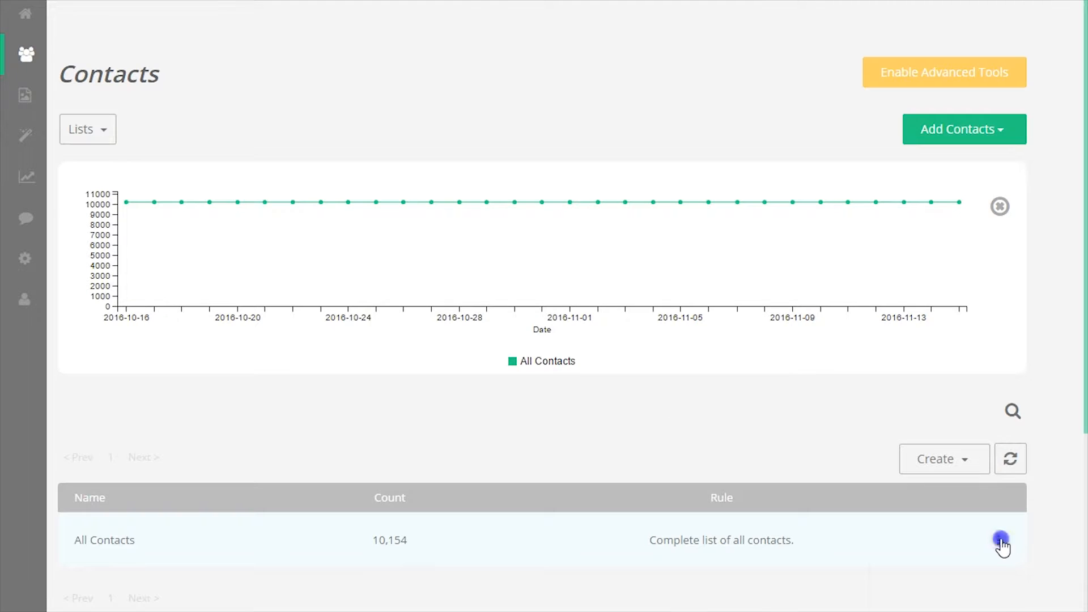
left_click(999, 541)
left_click(927, 563)
View the third contact's details, then return to the Contacts overview
left_click(1009, 348)
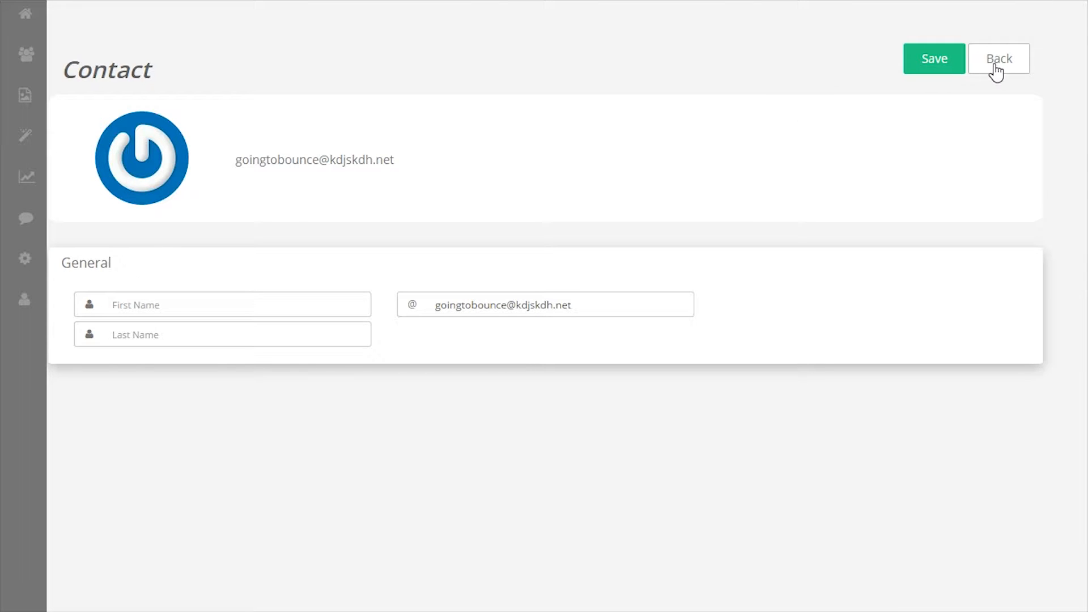
left_click(996, 72)
left_click(996, 73)
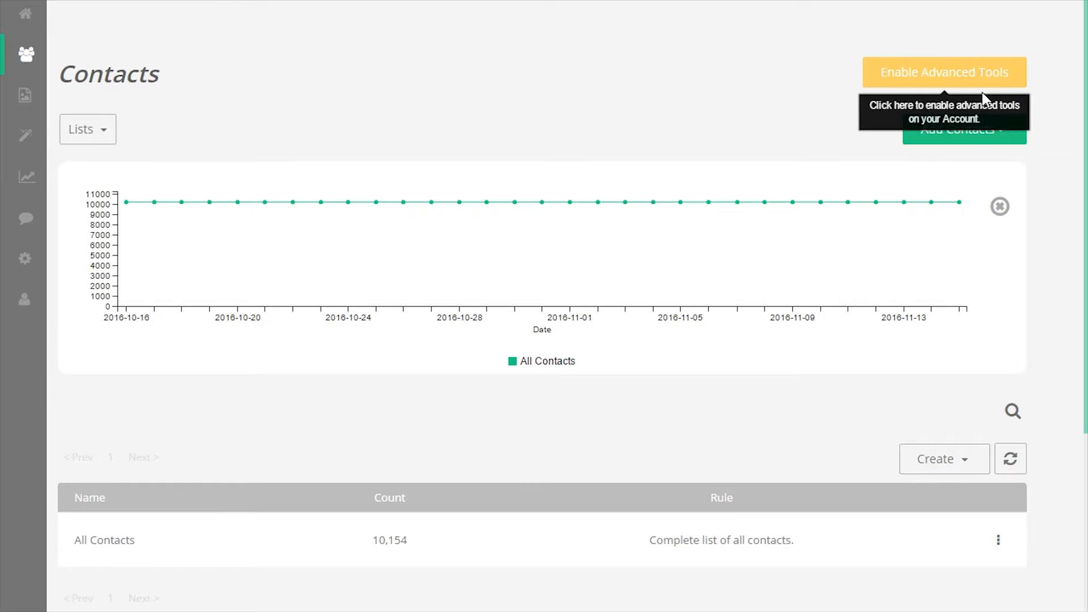
left_click(967, 131)
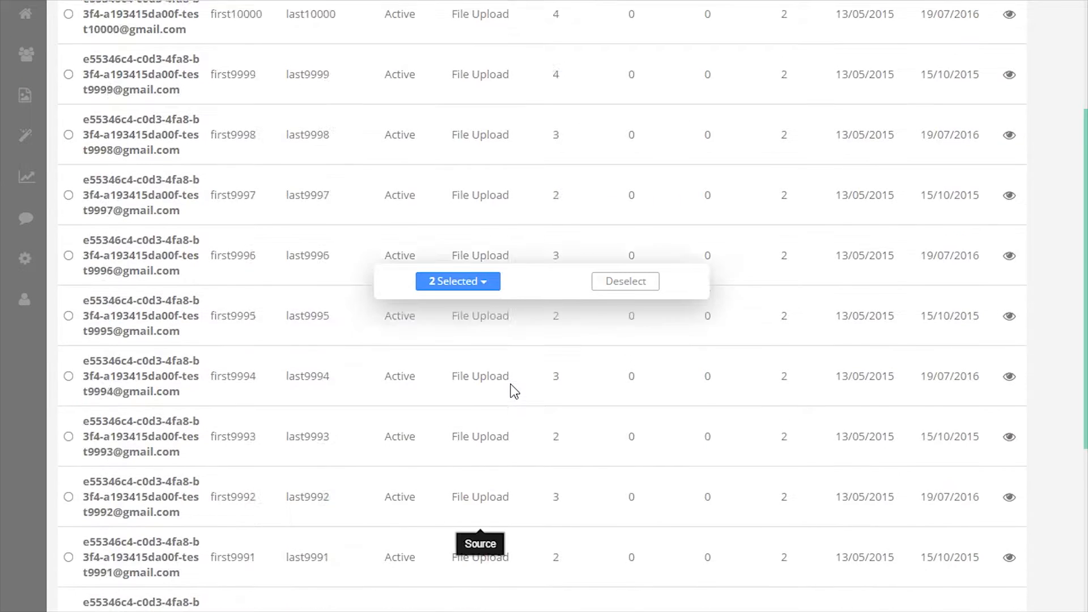
scroll(510, 388, "up", 7)
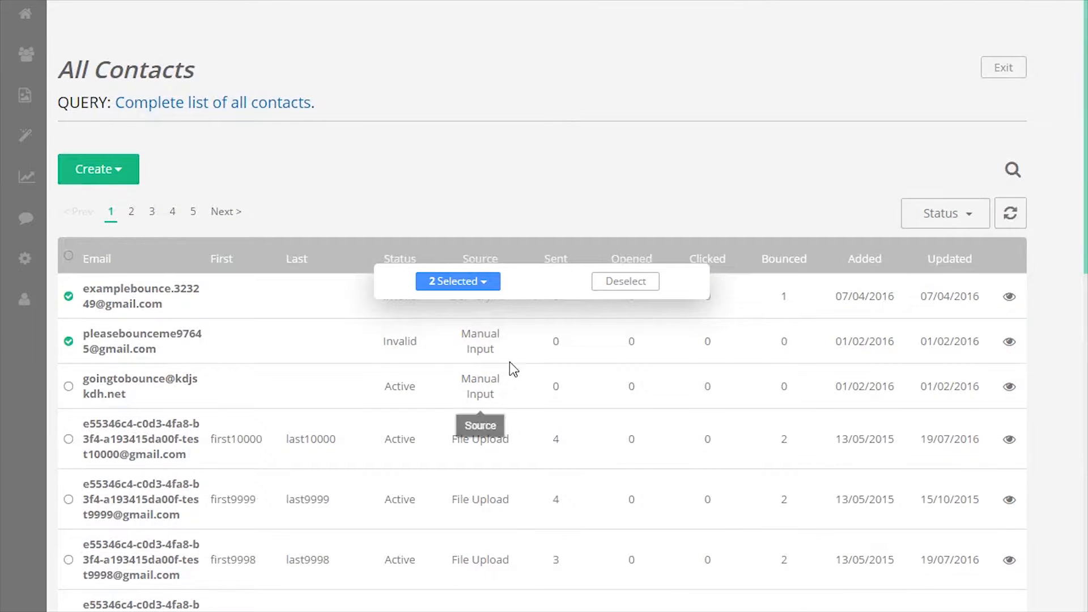
Clear the checked contacts so no row in the All Contacts table is selected
left_click(618, 282)
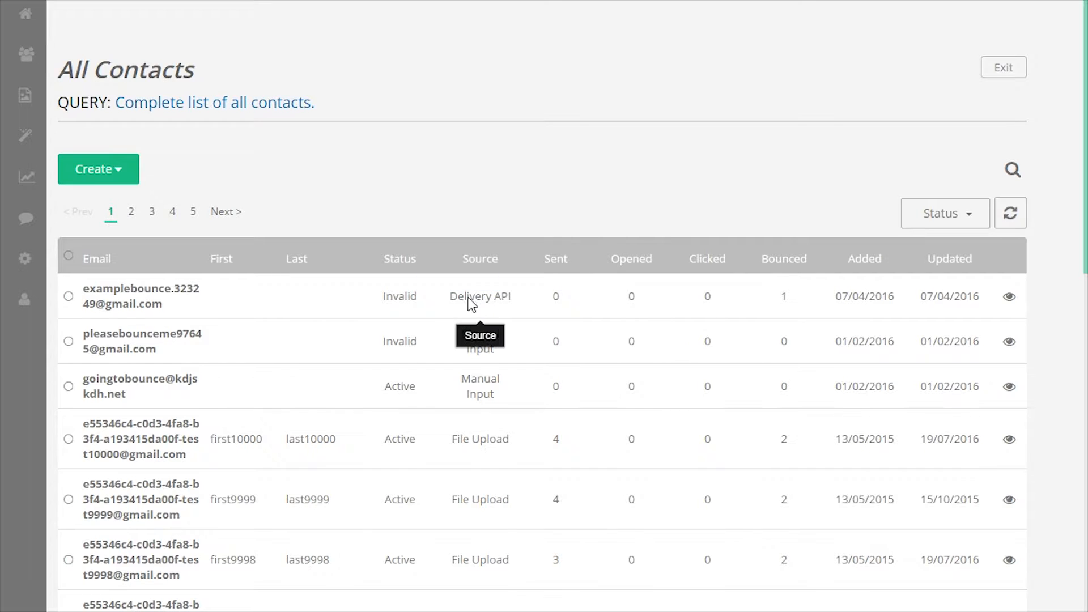
left_click(454, 303)
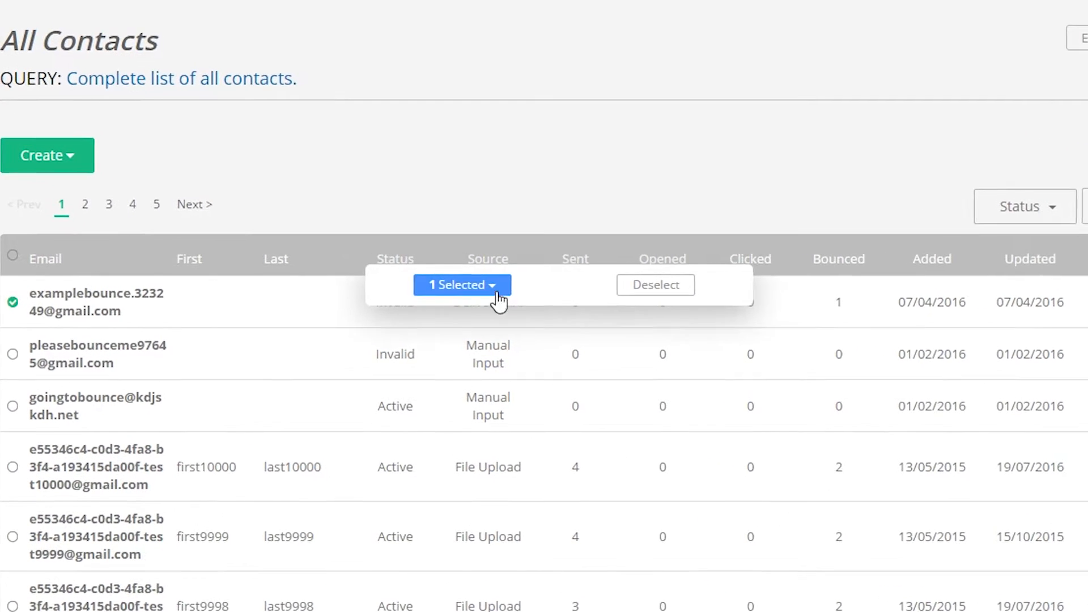
left_click(659, 287)
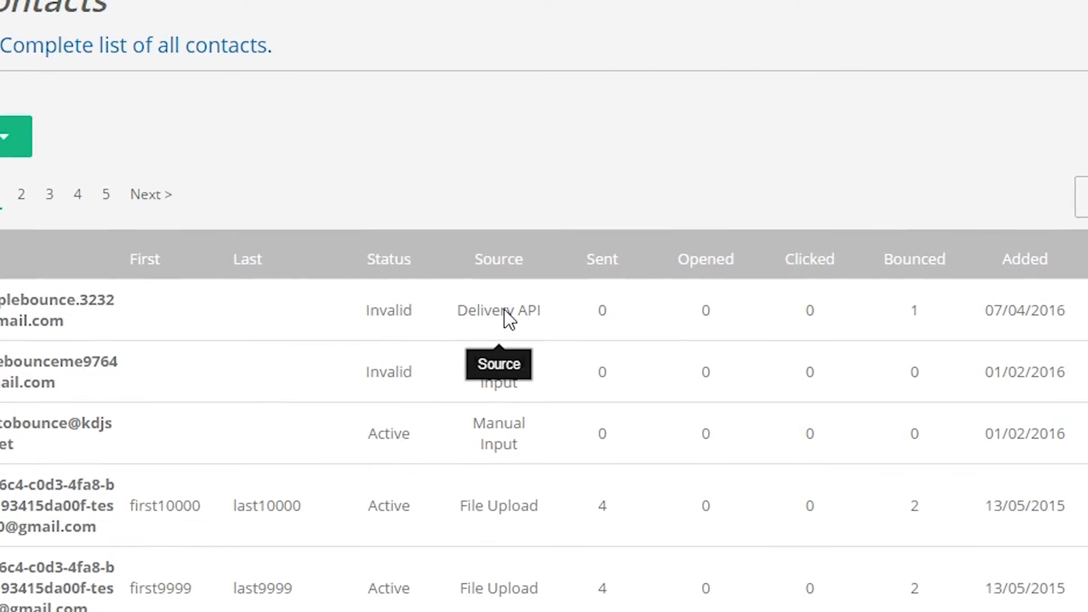
Highlight the Delivery API source text, then bring up the Add Contacts options
triple_click(457, 318)
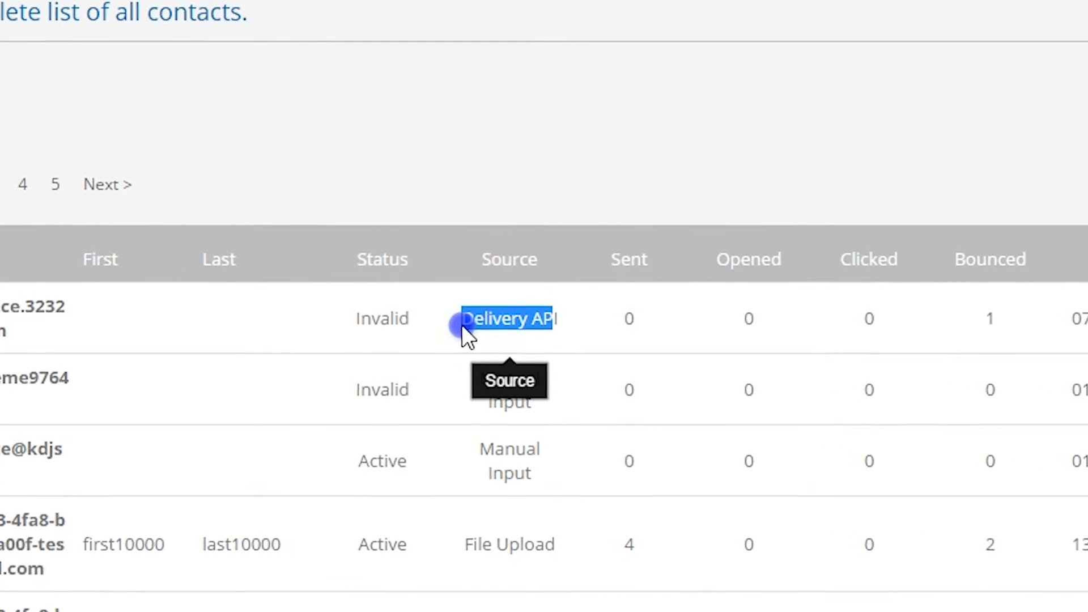
left_click(514, 326)
left_click_drag(569, 321, 470, 338)
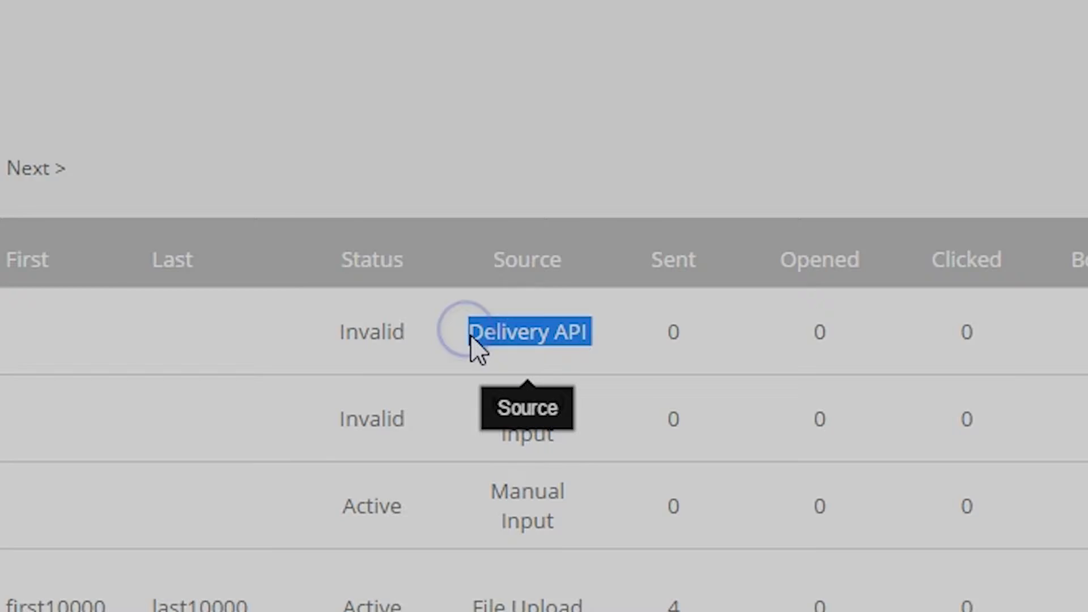
left_click(955, 120)
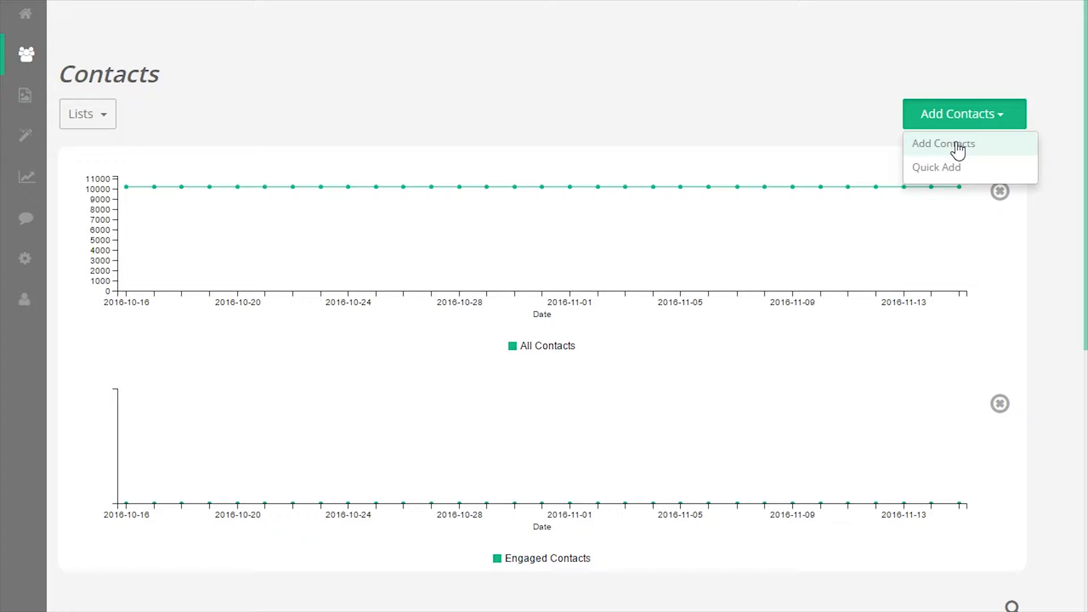
Import the contacts from ExampleCSV.csv with consent confirmed, placing them under a new label
left_click(958, 149)
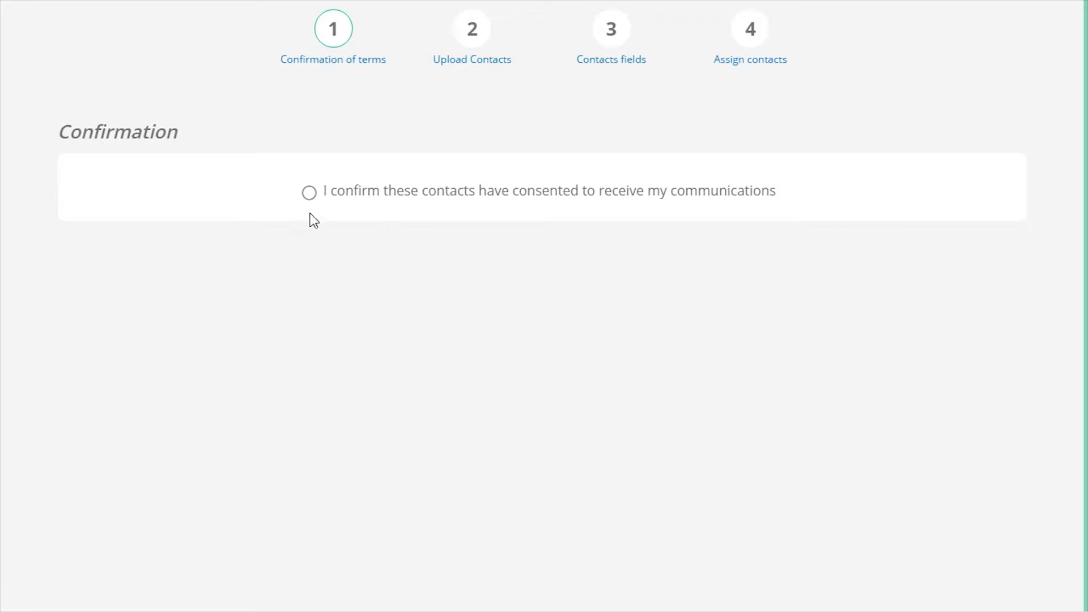
left_click(309, 193)
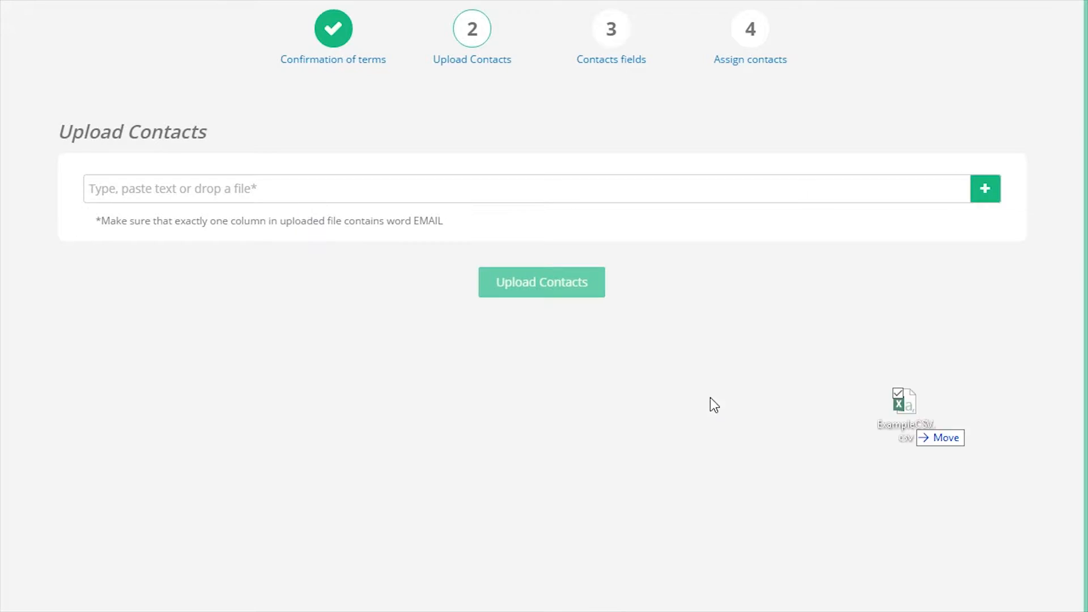
left_click_drag(907, 416, 331, 226)
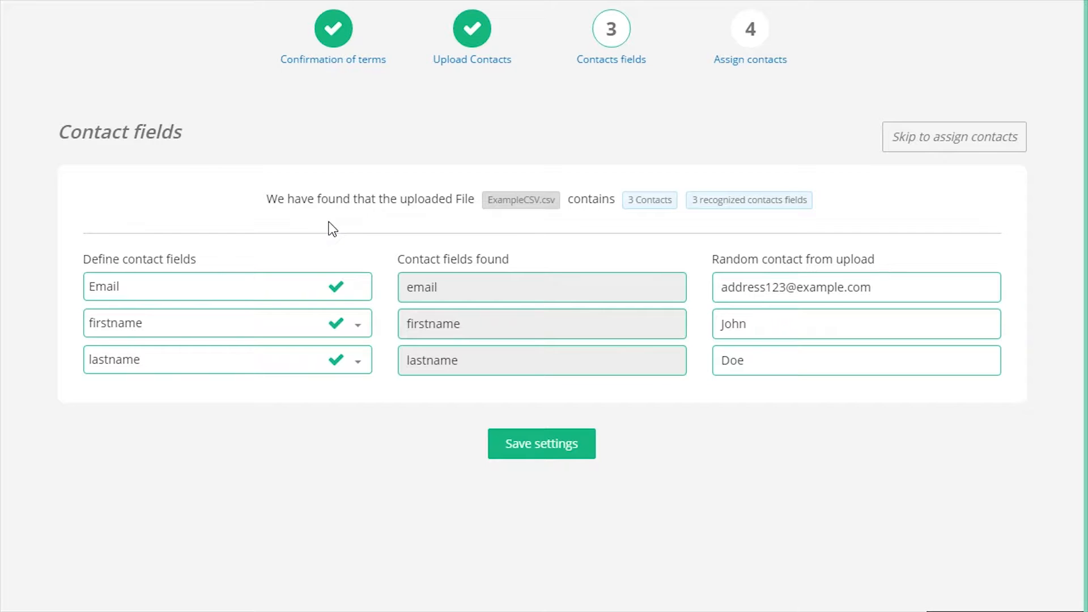
left_click(548, 446)
left_click(410, 272)
scroll(347, 346, "down", 1)
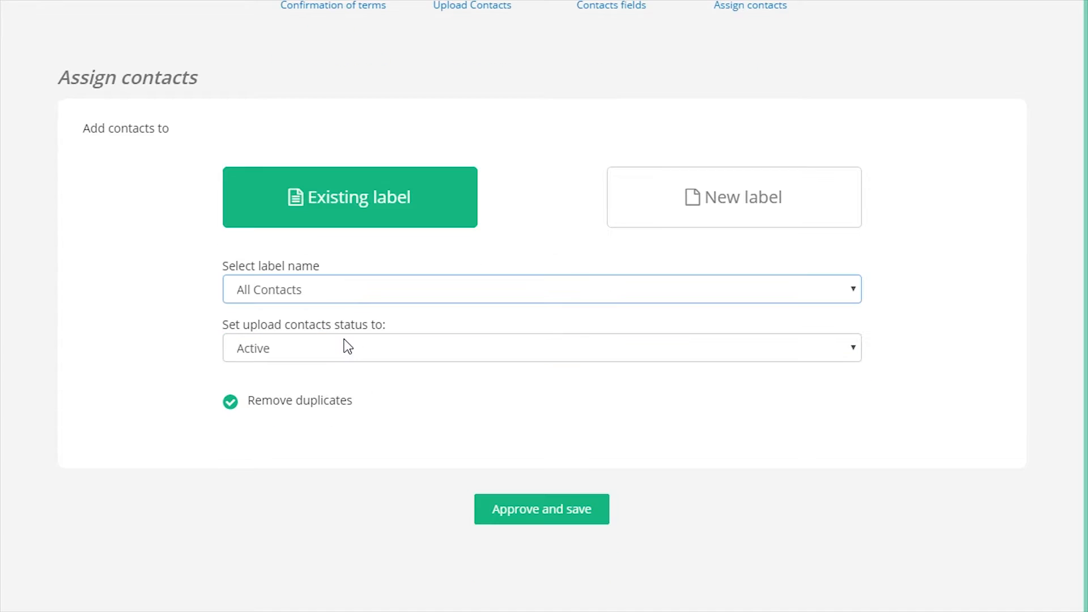
left_click(657, 207)
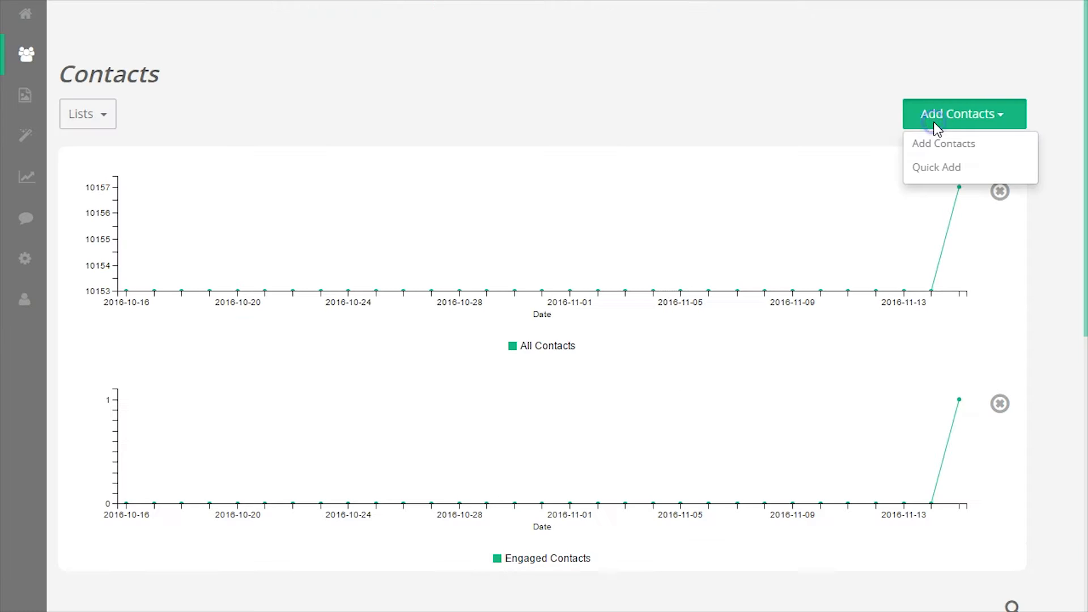
Open Quick Add for one contact, keeping All Contacts as the list and Active status
left_click(935, 169)
left_click(532, 171)
left_click(492, 193)
left_click(493, 215)
left_click(390, 274)
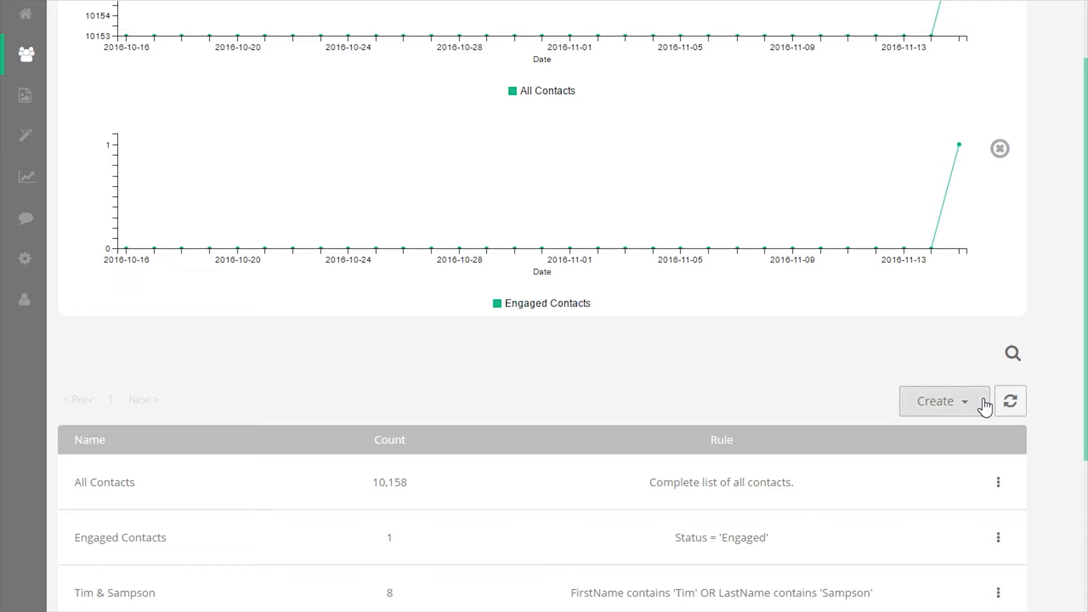
left_click(984, 406)
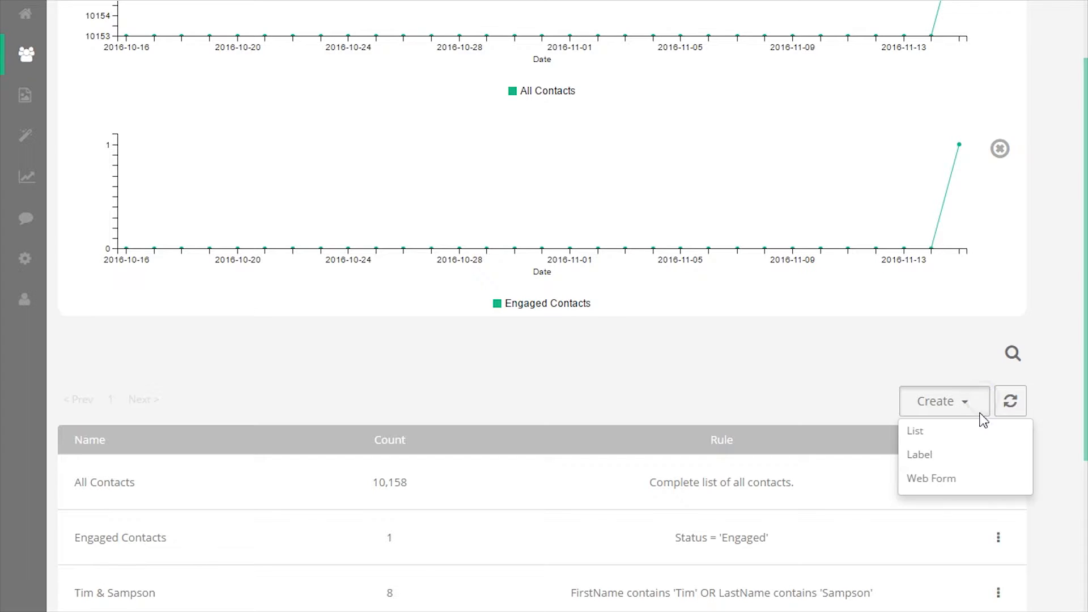
left_click(938, 483)
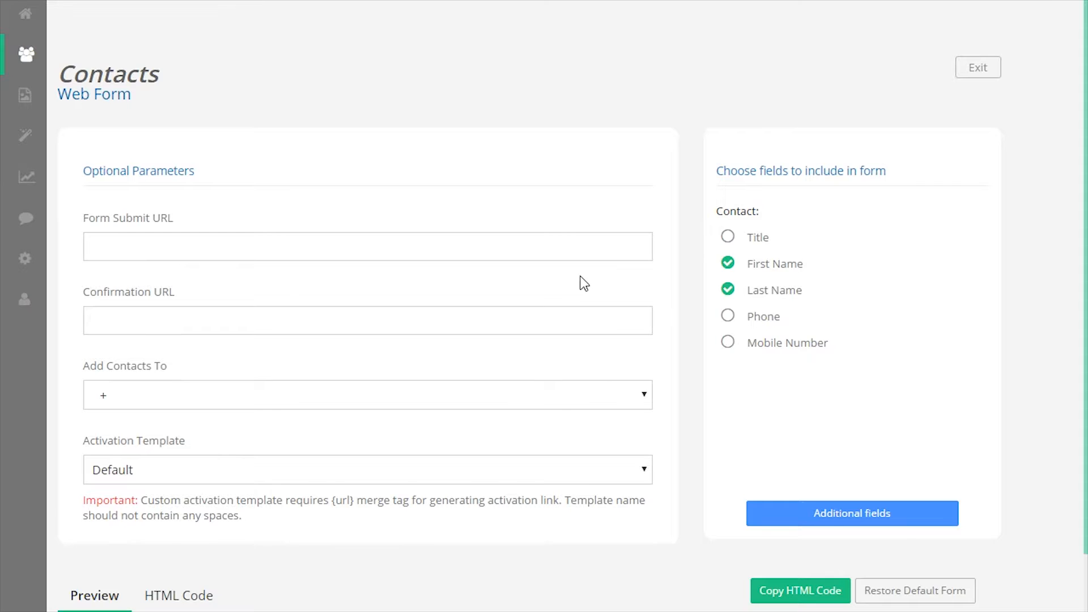
scroll(418, 235, "down", 5)
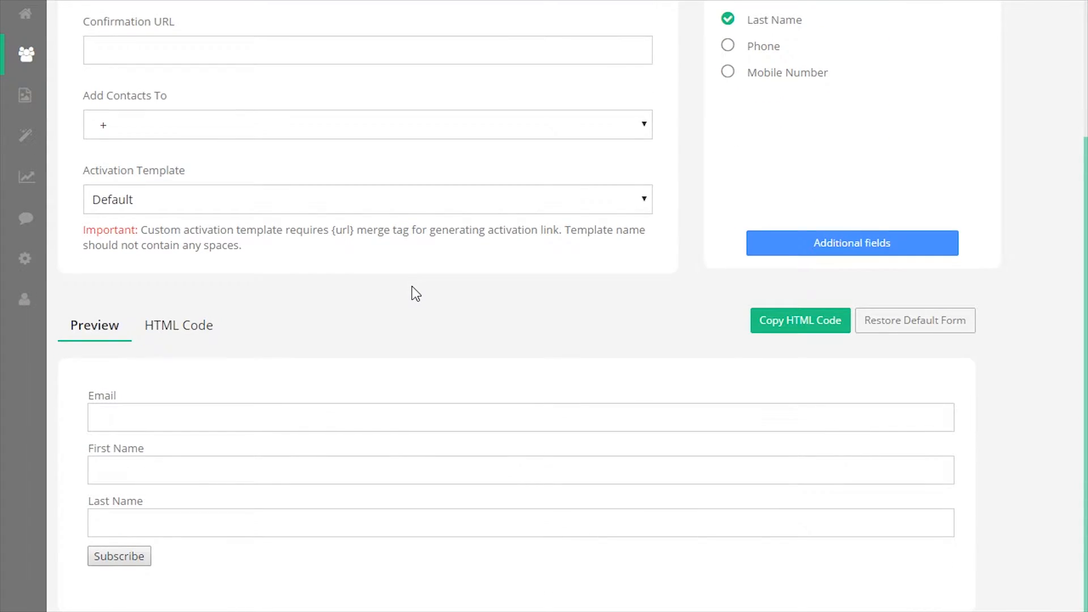
scroll(416, 293, "up", 5)
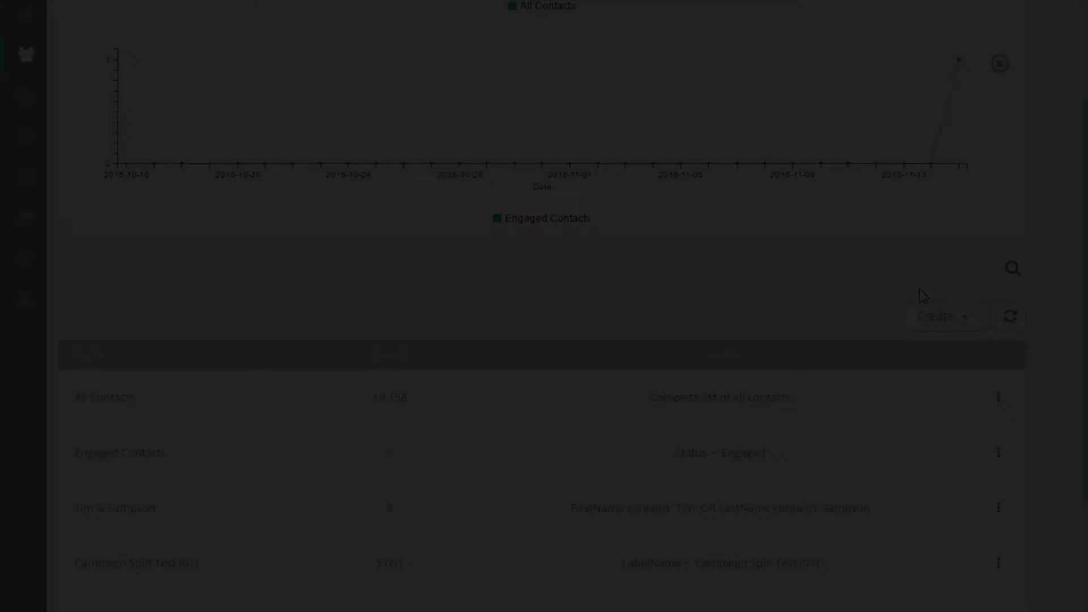
left_click(932, 316)
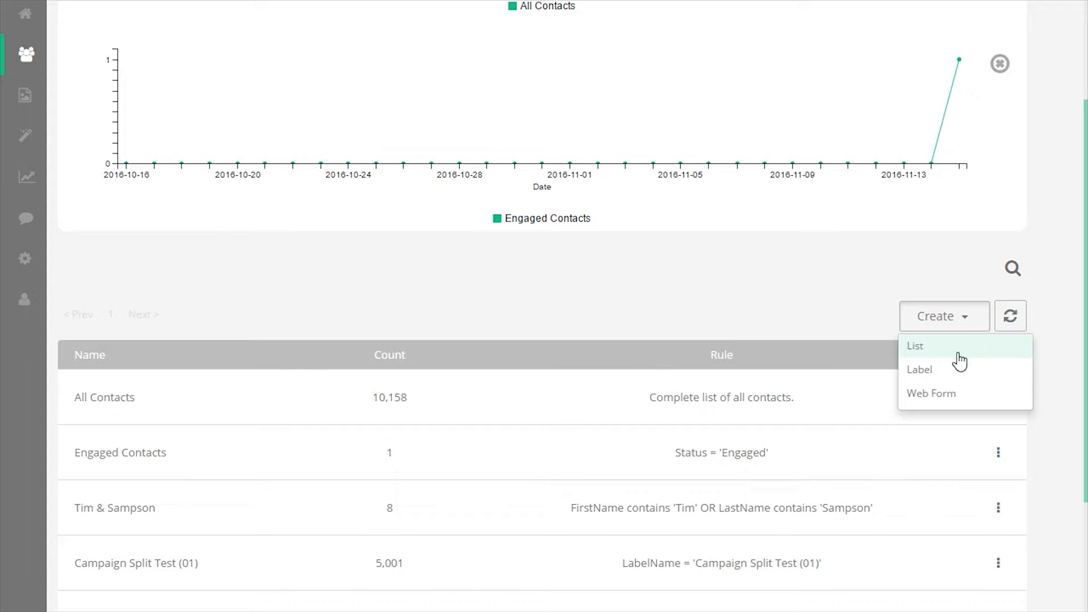
left_click(945, 370)
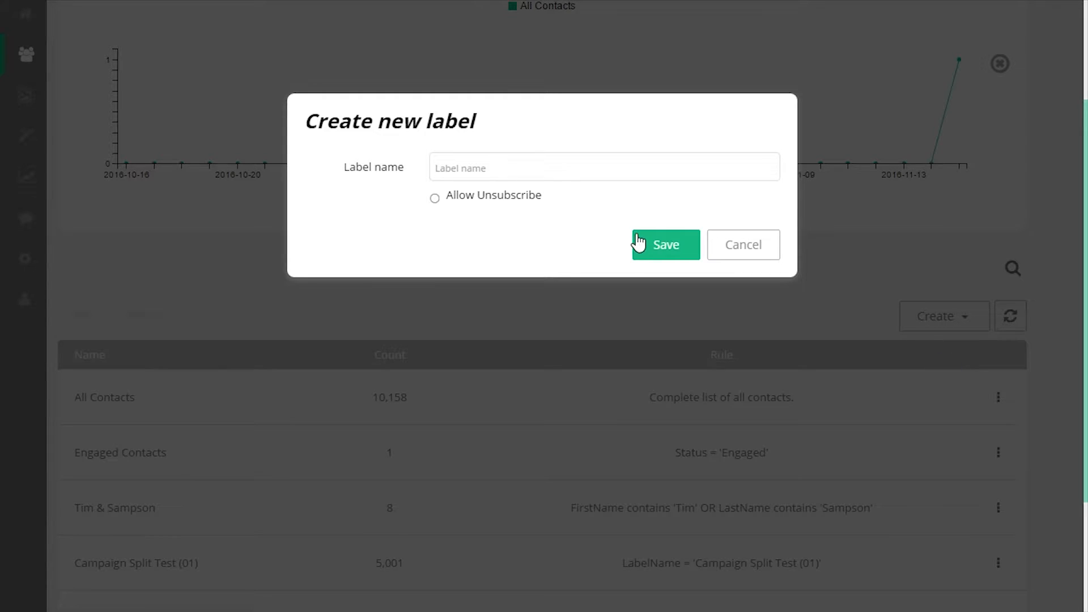
Cancel the new label and look over a new query-based list's condition choices
left_click(734, 247)
left_click(954, 349)
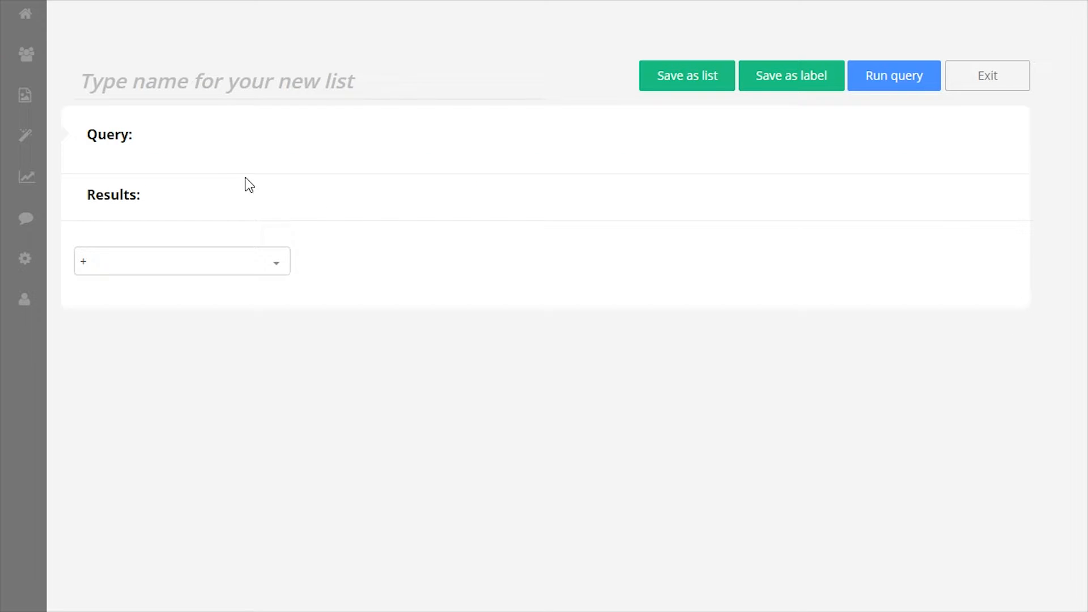
left_click(136, 256)
scroll(142, 357, "down", 2)
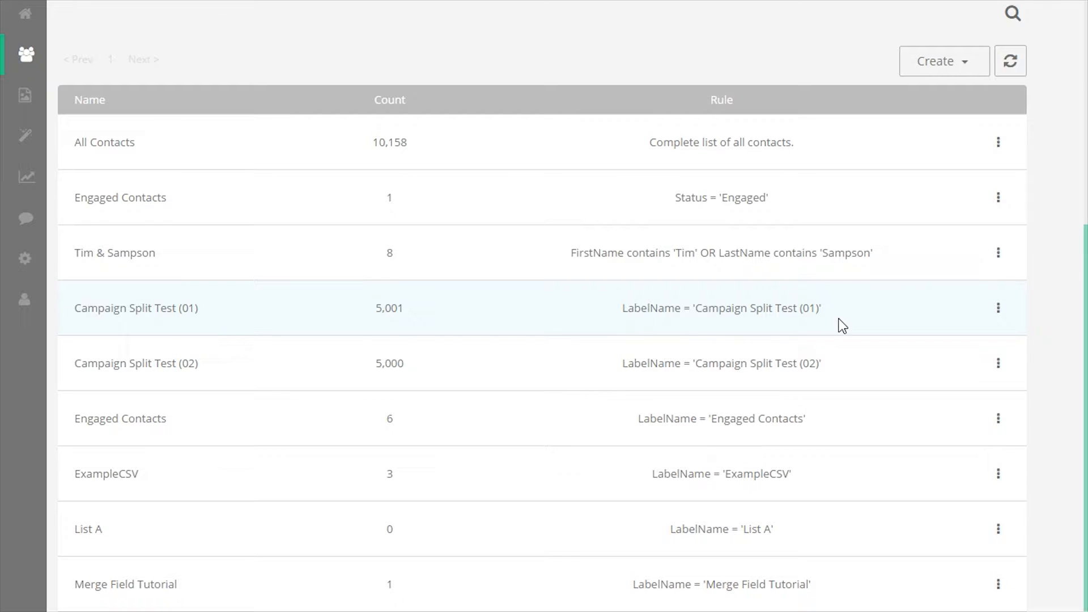
left_click_drag(621, 309, 834, 313)
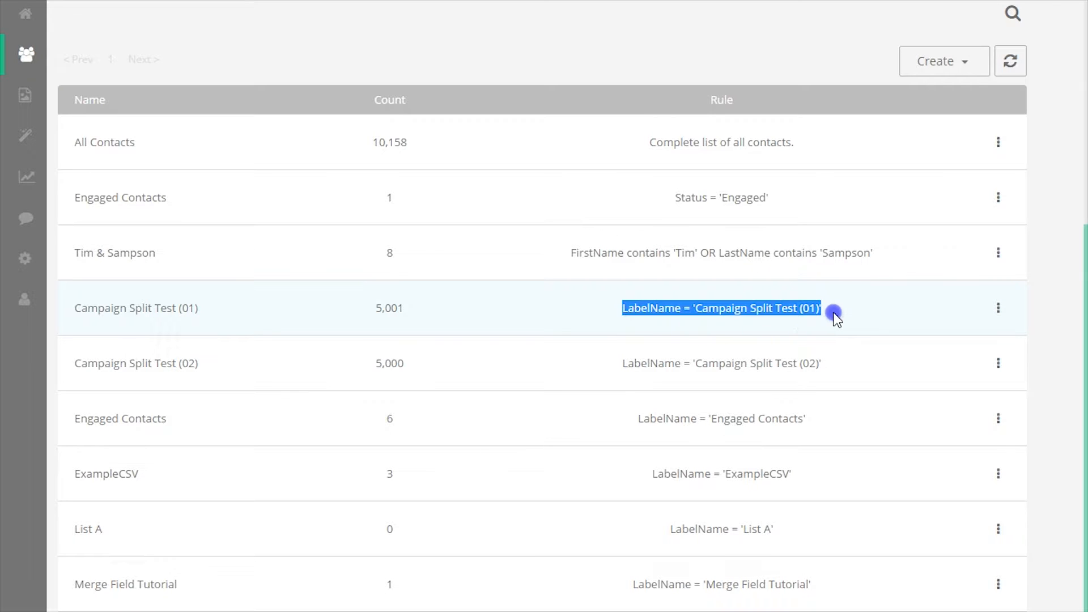
left_click(880, 329)
Show the Campaign Split Test (01) label's contacts, review them, then exit
left_click(998, 308)
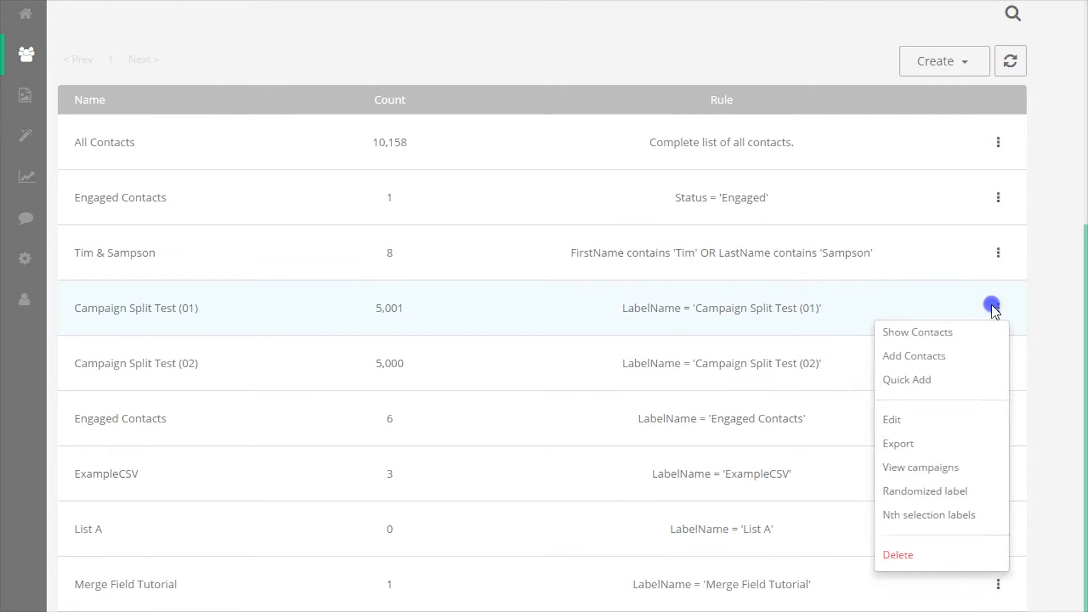
left_click(980, 334)
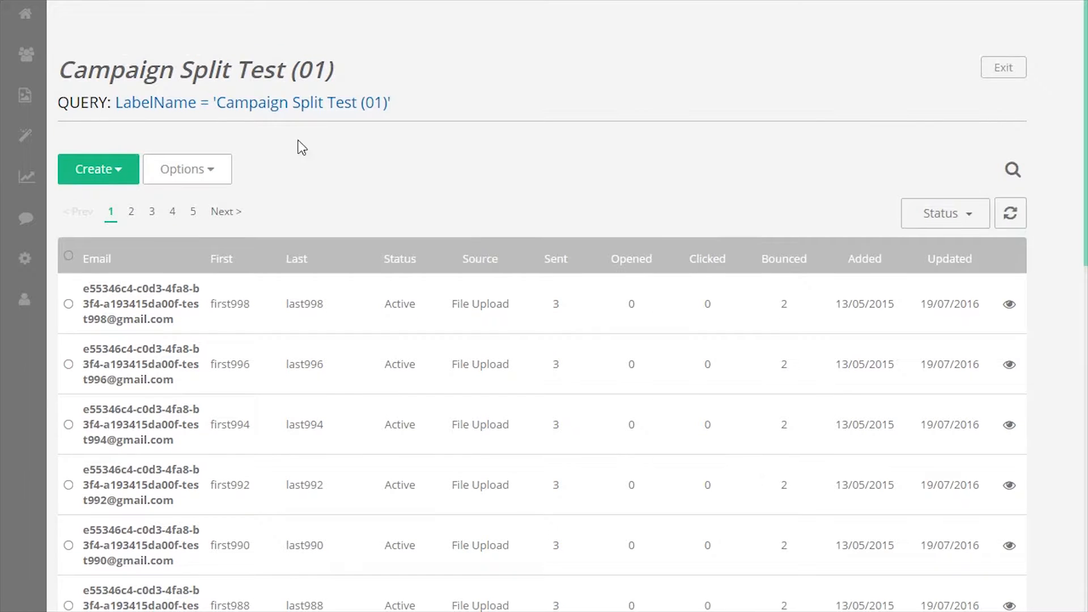
scroll(432, 163, "down", 9)
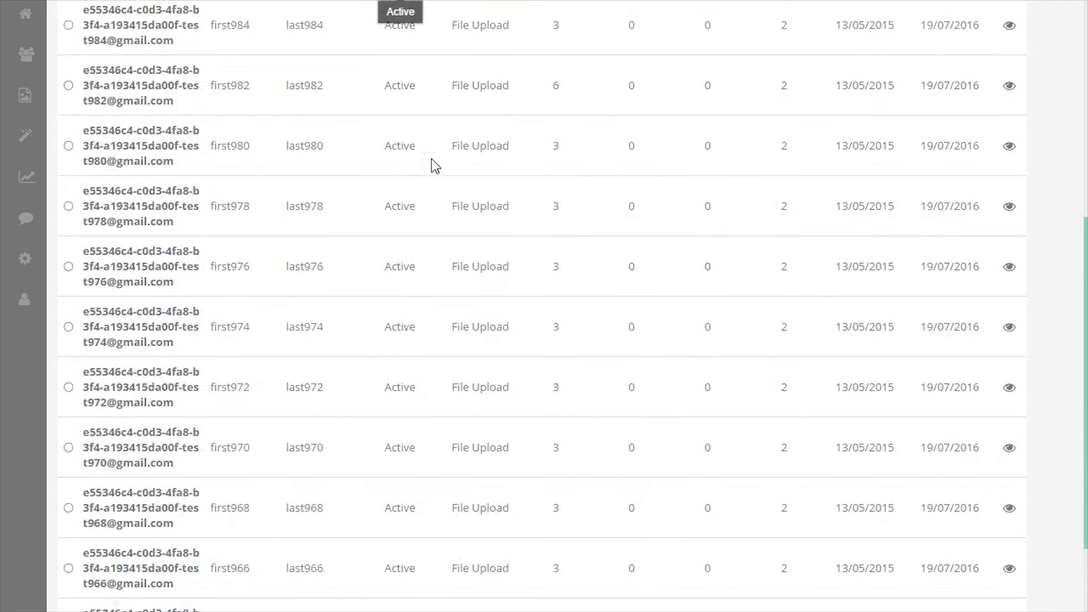
scroll(434, 164, "up", 9)
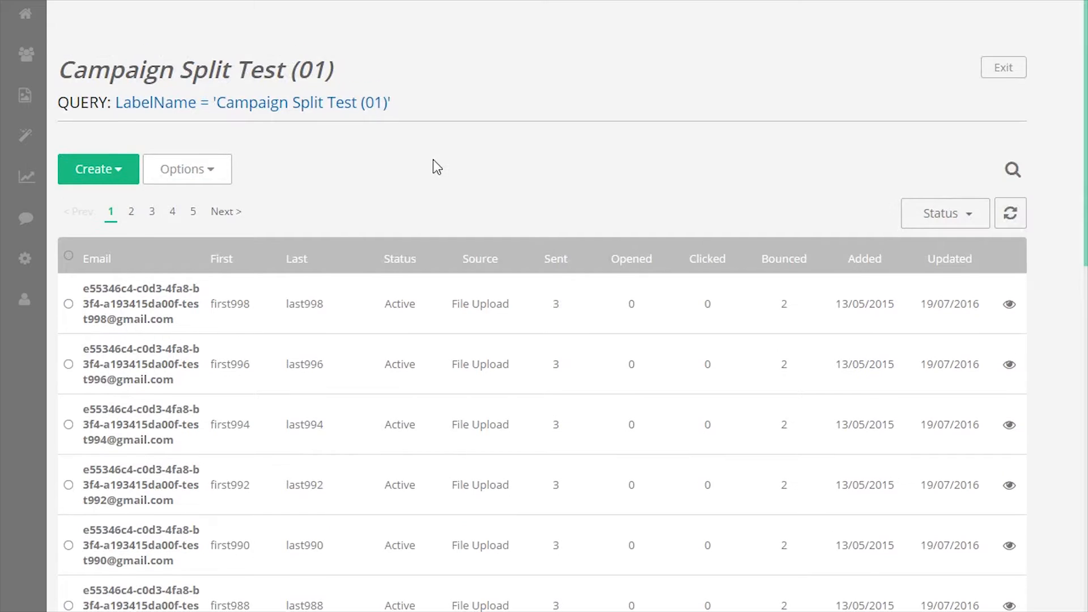
left_click(1012, 70)
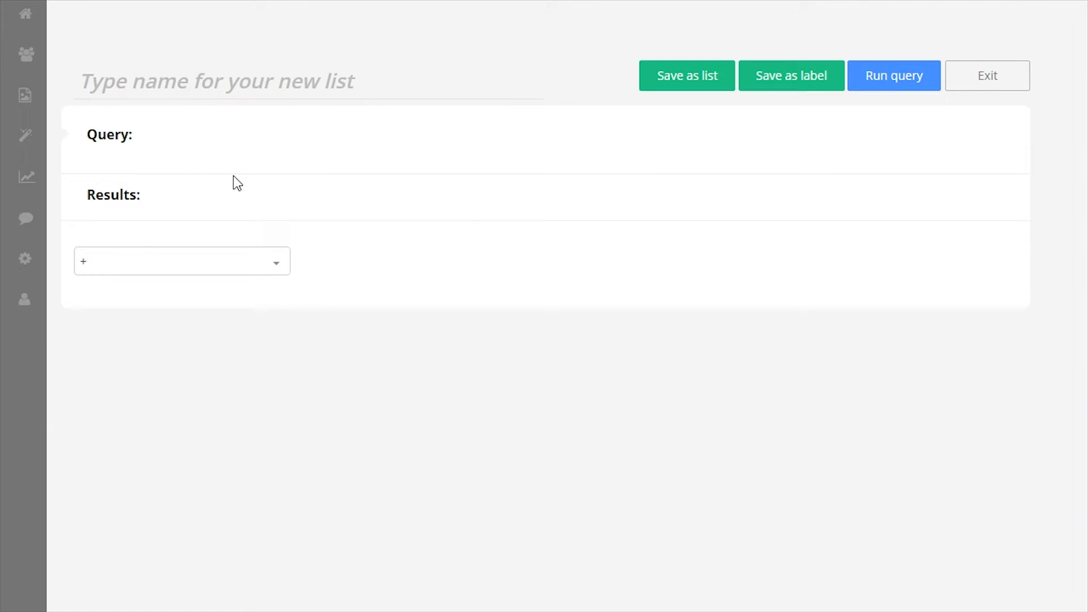
Browse the query builder's condition fields, including the Statistic group
left_click(132, 256)
scroll(140, 345, "down", 3)
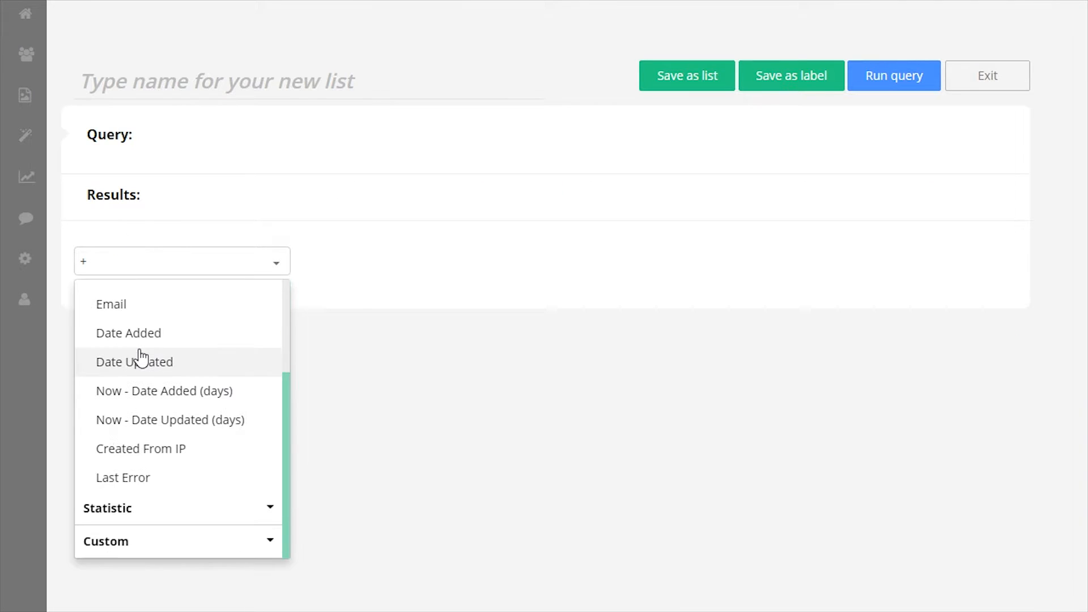
left_click(145, 85)
left_click(141, 262)
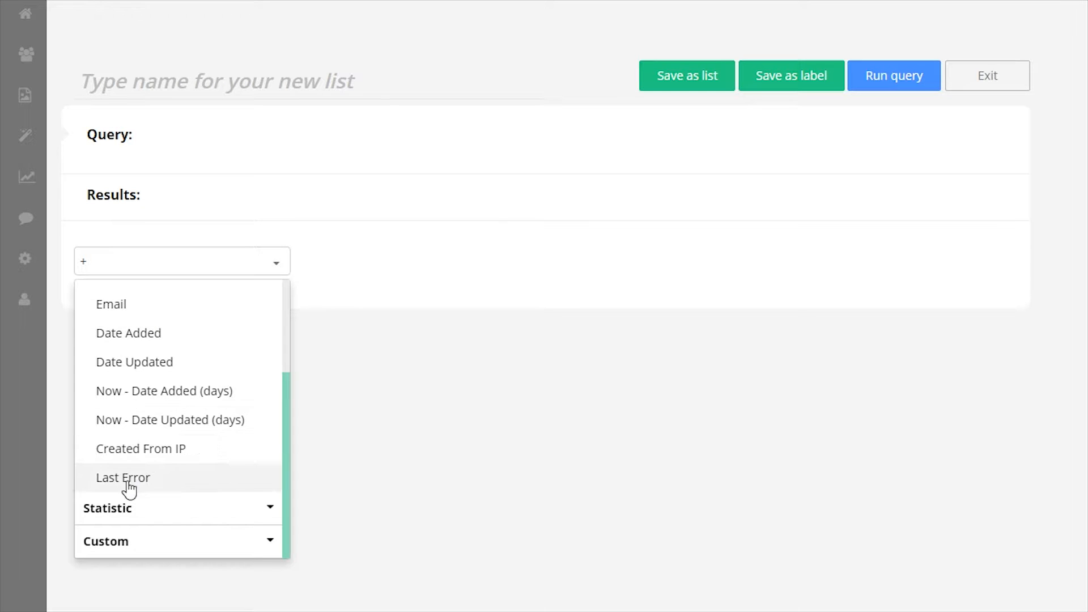
left_click(133, 507)
scroll(139, 505, "down", 3)
scroll(141, 498, "down", 3)
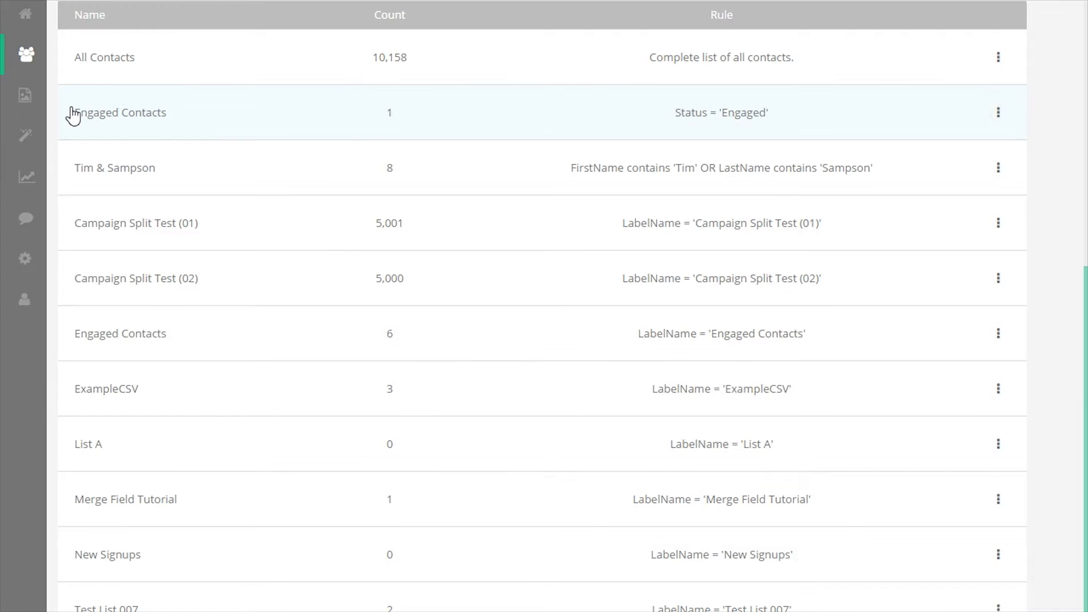
Show the contacts in the Engaged Contacts list and look at its query line
left_click_drag(73, 116, 814, 110)
left_click(843, 114)
left_click(998, 112)
left_click(981, 136)
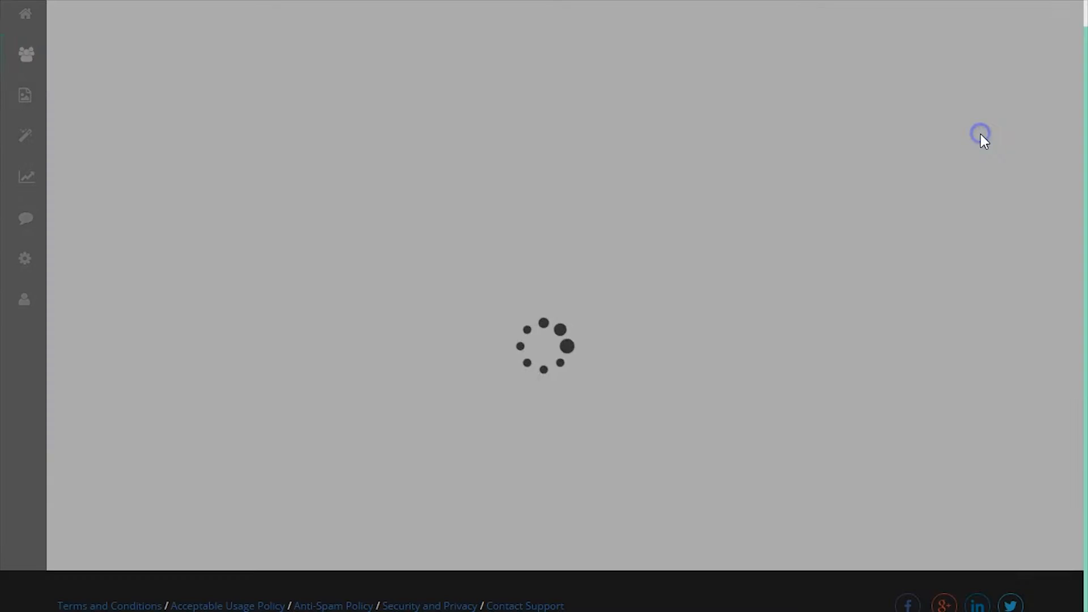
left_click_drag(315, 177, 51, 101)
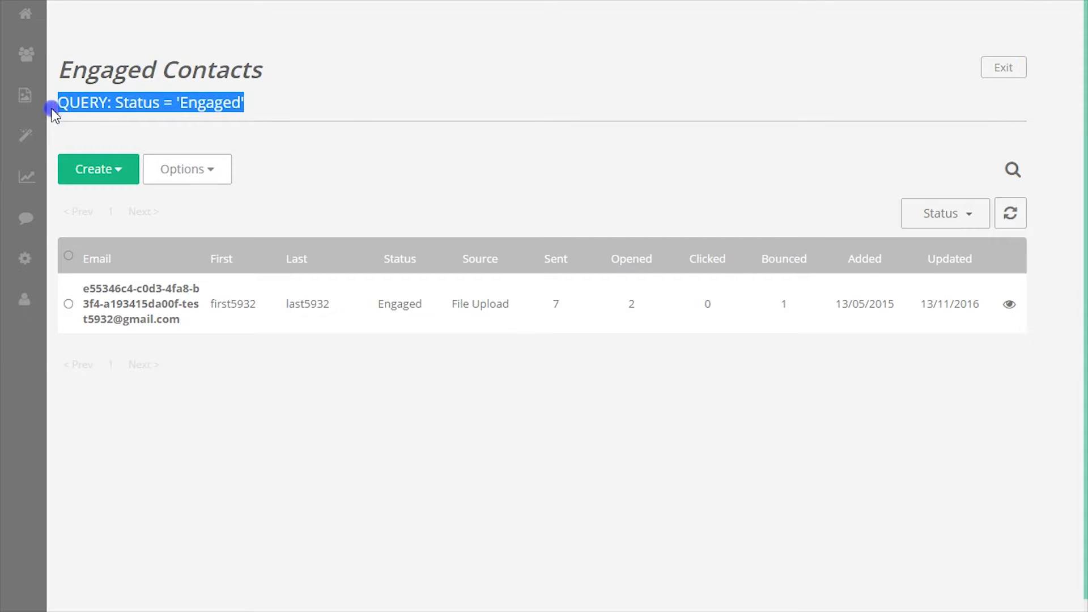
left_click(356, 92)
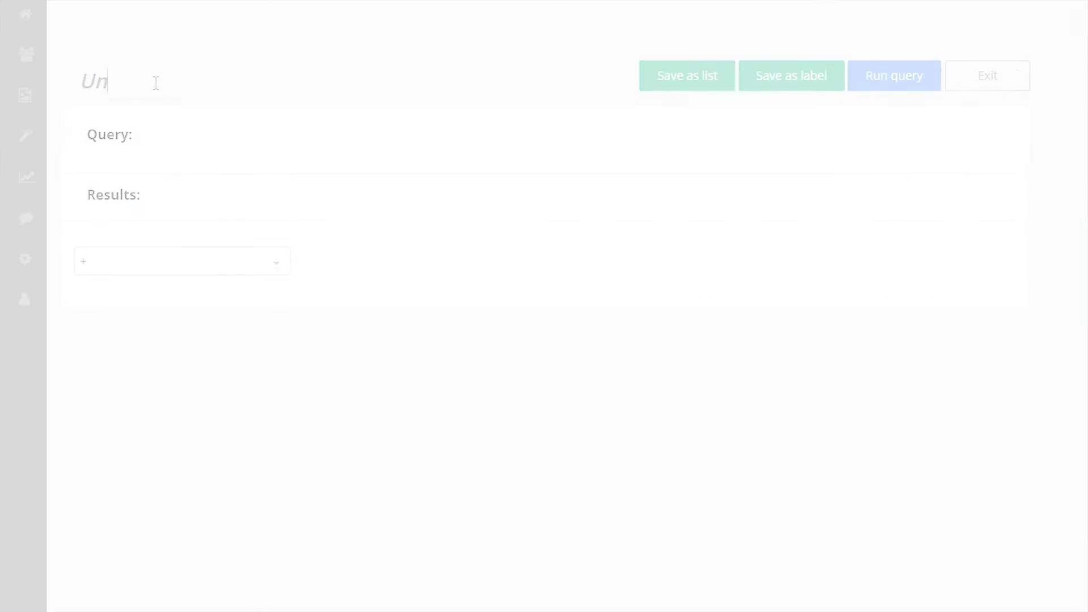
Extend the list name to 'Unengaged C' and add a Status = Active condition
type("Unengaged C")
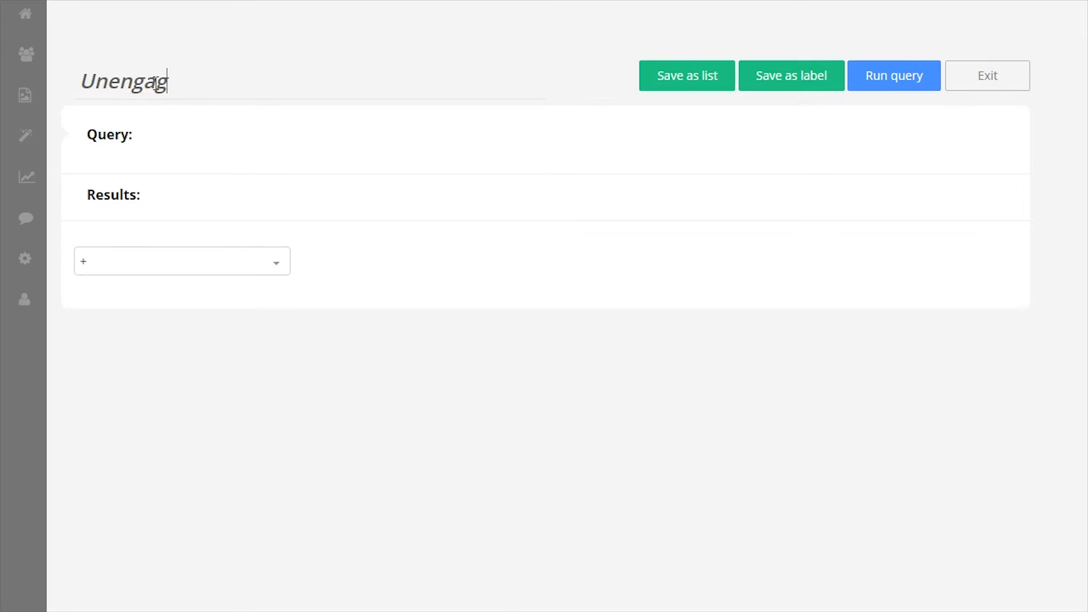
left_click(170, 261)
left_click(130, 301)
left_click(529, 260)
left_click(510, 299)
Add a Total Sent greater than 1 condition
left_click(181, 310)
scroll(193, 453, "down", 3)
left_click(174, 559)
left_click(163, 425)
left_click(414, 352)
left_click(380, 405)
left_click_drag(494, 352, 439, 357)
type("1")
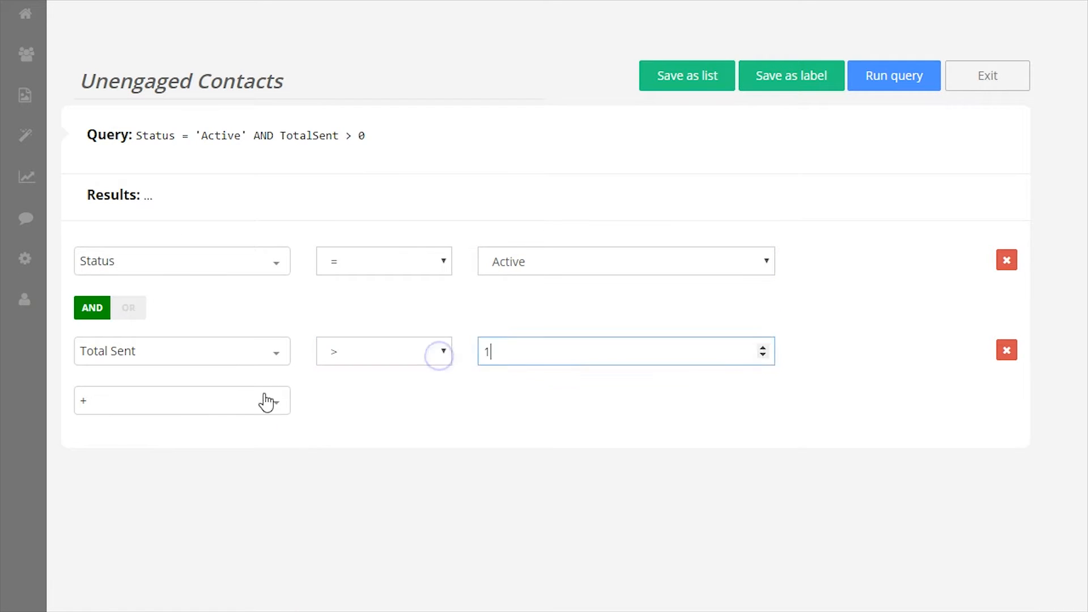
Add a Total Opens less than 1 condition and run the query
left_click(181, 400)
scroll(180, 505, "down", 3)
scroll(179, 505, "up", 2)
scroll(139, 499, "down", 5)
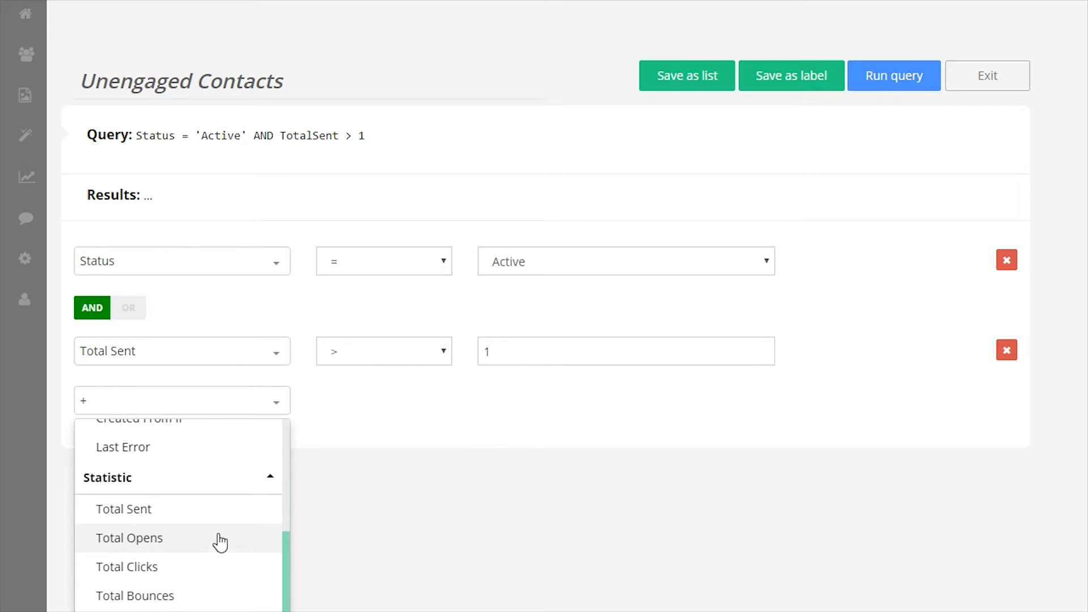
left_click(226, 539)
left_click(420, 449)
left_click(378, 515)
left_click_drag(493, 441, 461, 439)
type("1")
left_click_drag(494, 352, 479, 357)
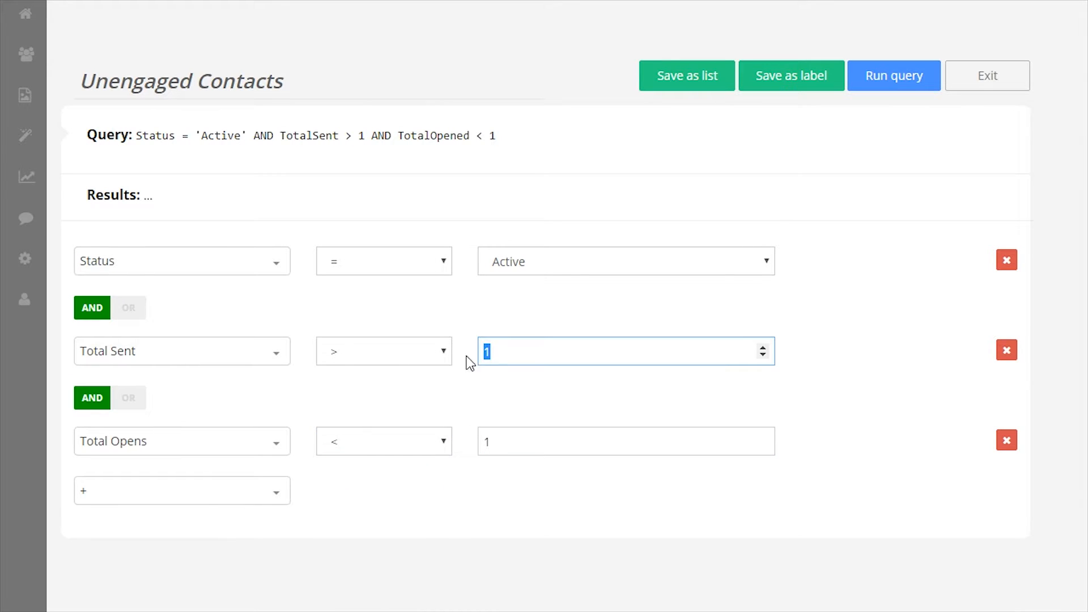
left_click(935, 79)
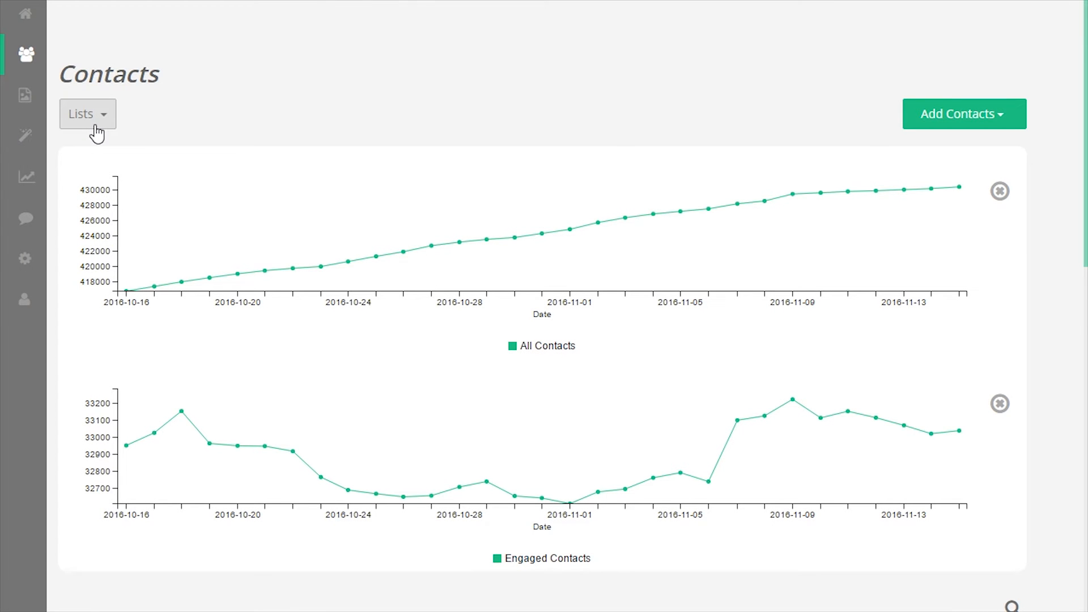
Add the Active Contacts and Blocked Contacts charts to the Contacts dashboard
left_click(95, 116)
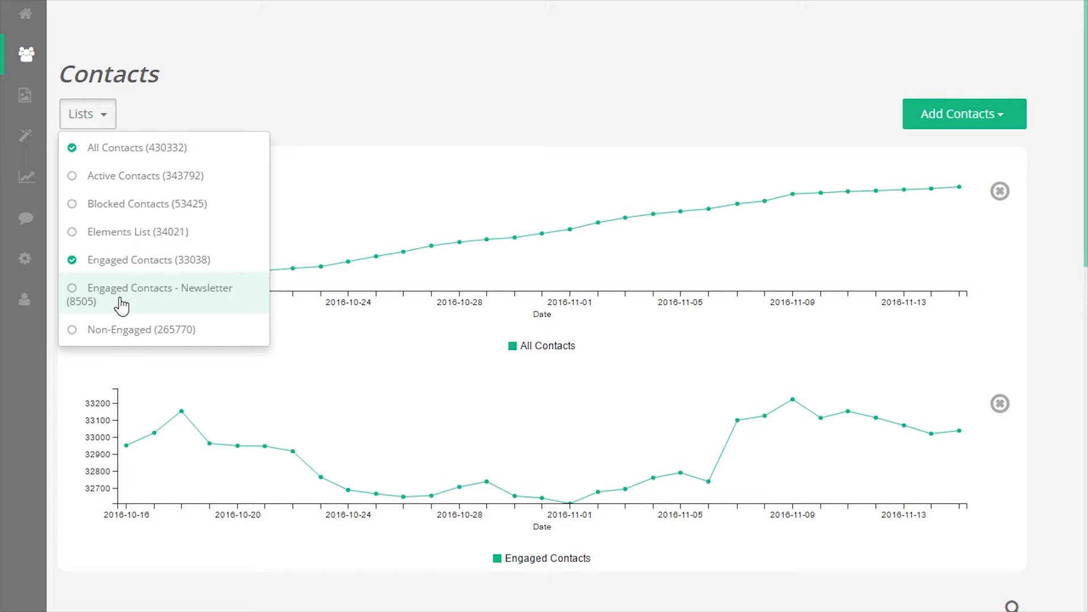
left_click(111, 178)
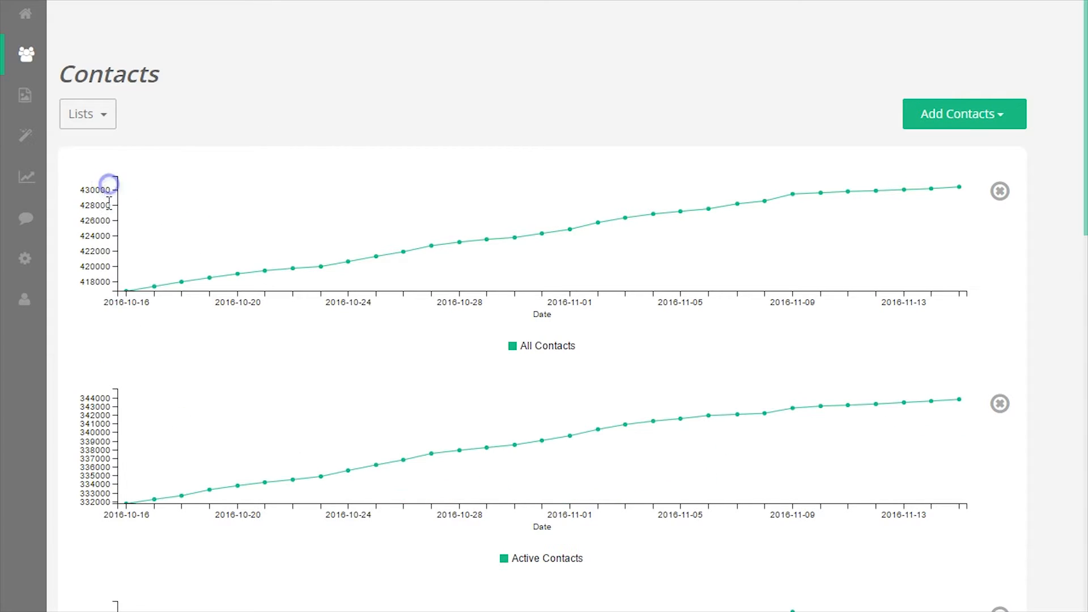
scroll(116, 231, "down", 3)
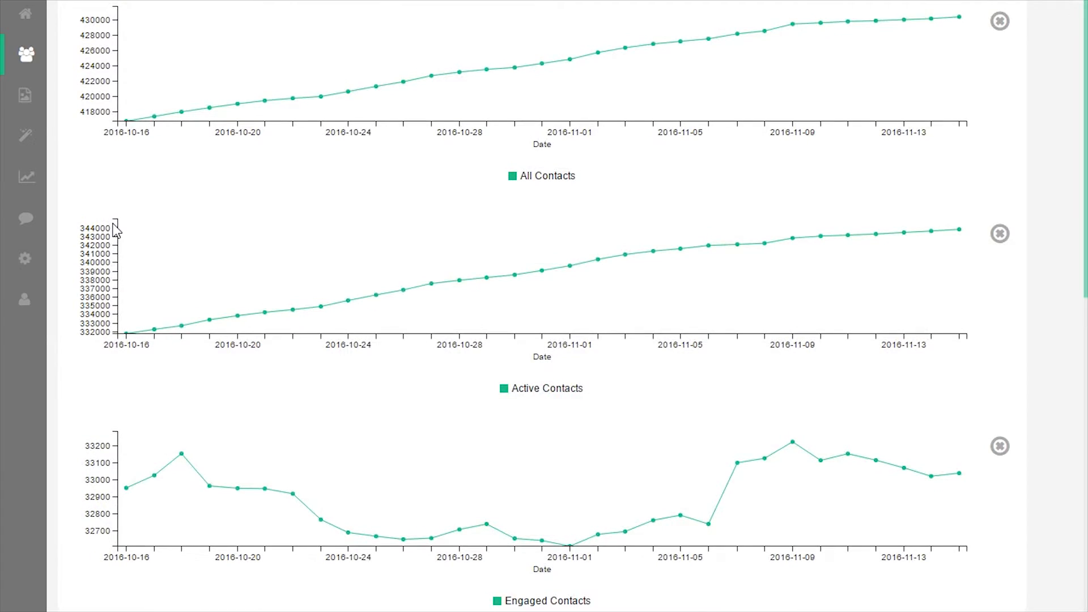
scroll(117, 230, "up", 1)
left_click(93, 30)
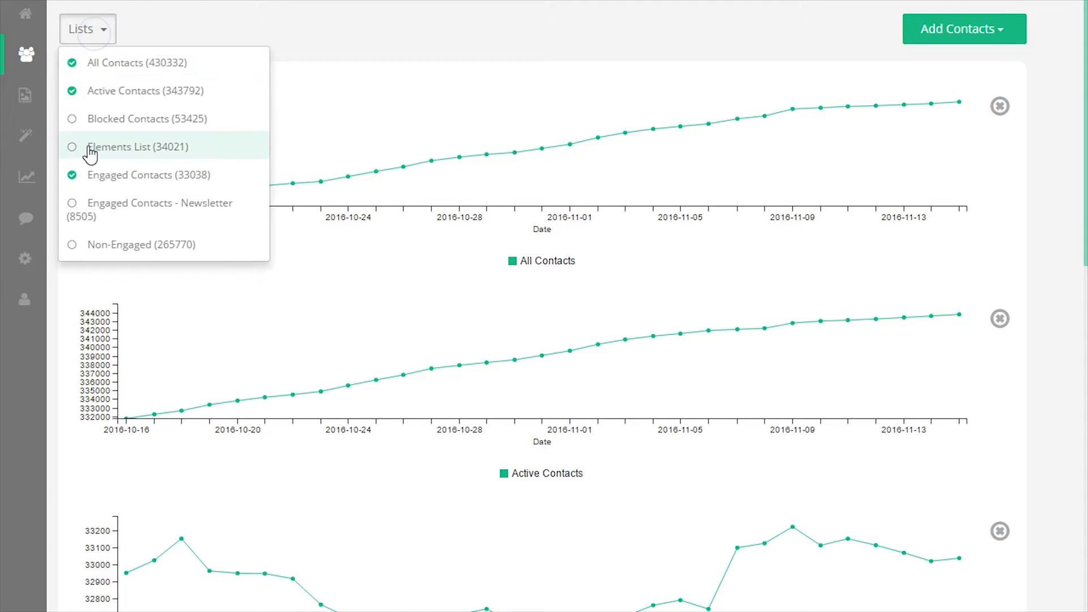
left_click(114, 119)
Zoom the Blocked Contacts chart into early November and pan across its dates
scroll(1055, 299, "down", 5)
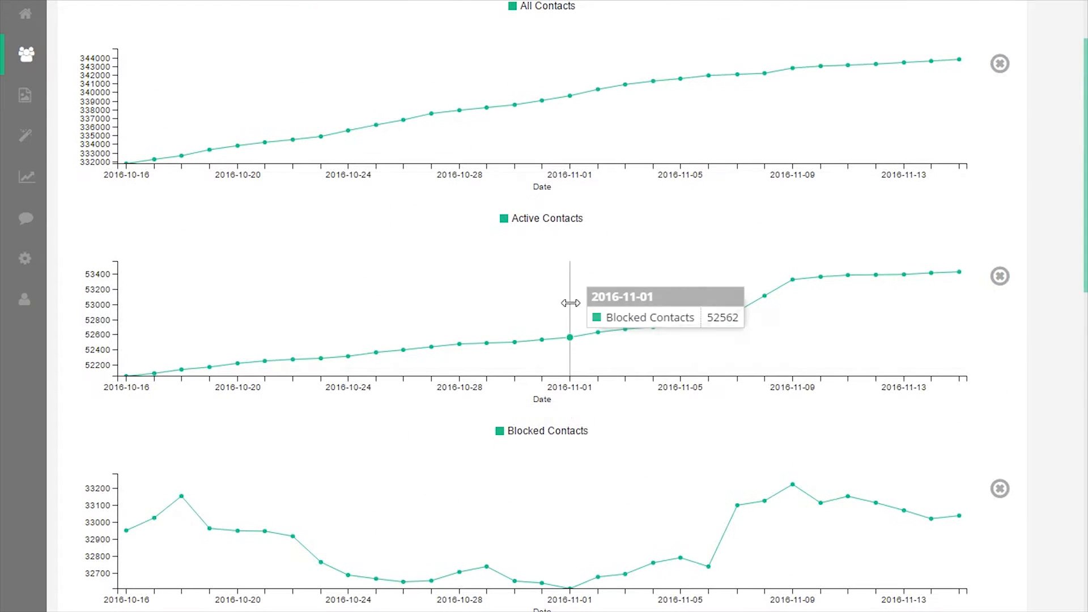
left_click_drag(355, 311, 478, 321)
scroll(477, 321, "up", 5)
scroll(478, 321, "up", 4)
left_click_drag(640, 329, 228, 331)
left_click_drag(824, 343, 378, 347)
scroll(719, 377, "up", 7)
scroll(719, 377, "down", 5)
scroll(869, 451, "down", 2)
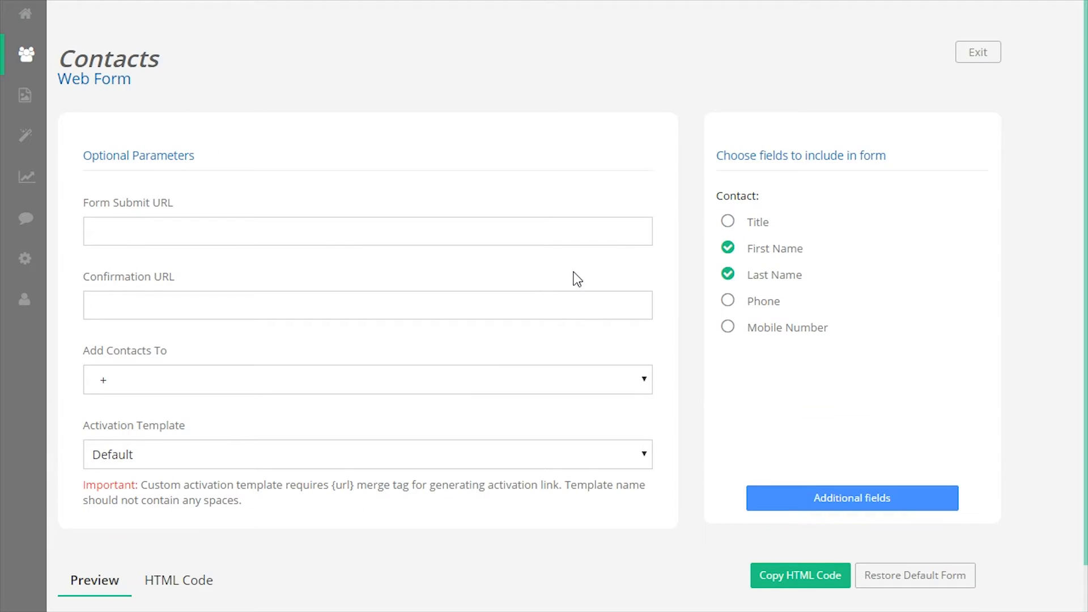
Start a new sign-up web form with First Name and Last Name fields and check its preview
scroll(421, 234, "down", 2)
scroll(413, 280, "down", 2)
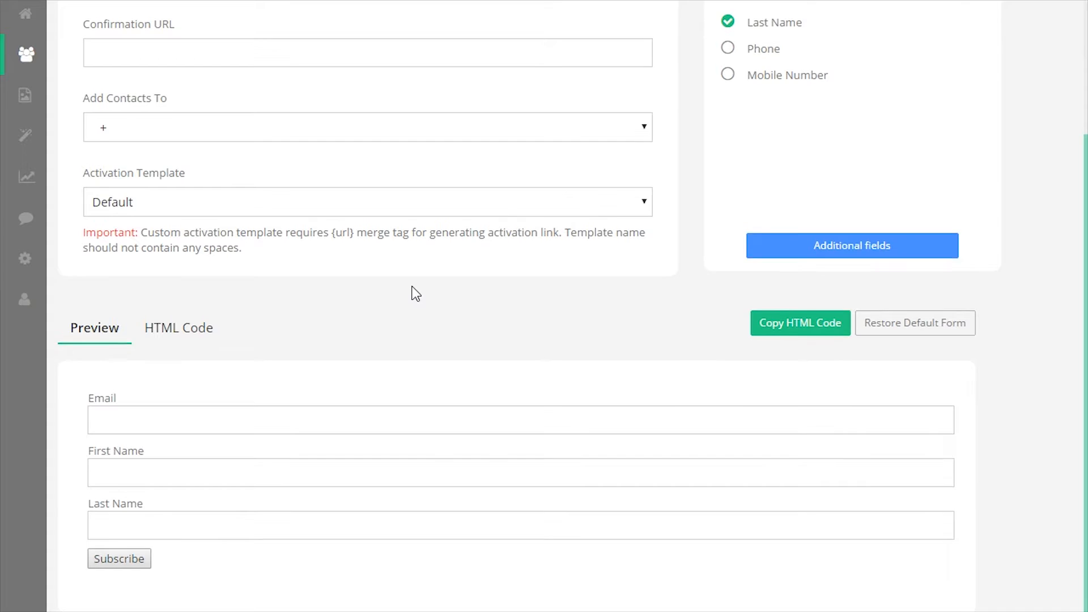
scroll(413, 294, "up", 4)
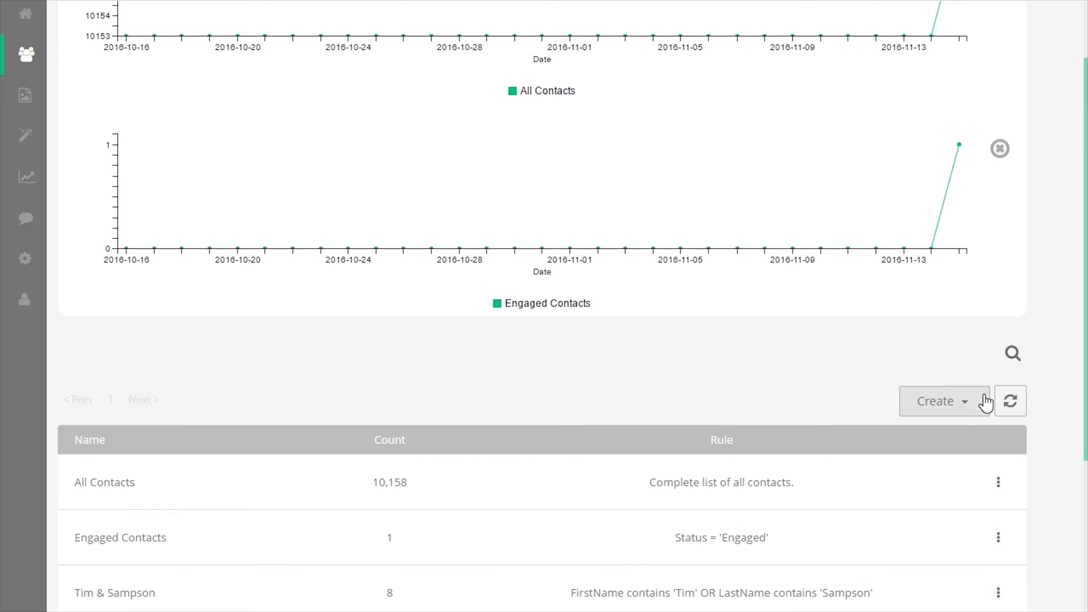
left_click(980, 401)
left_click(933, 479)
scroll(573, 279, "down", 4)
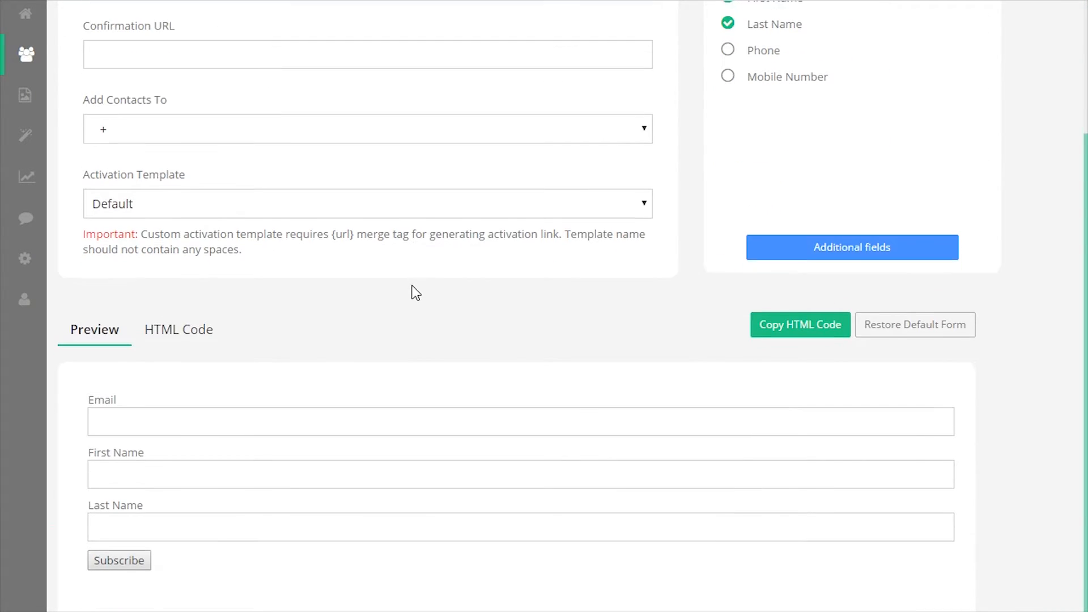
scroll(413, 293, "up", 5)
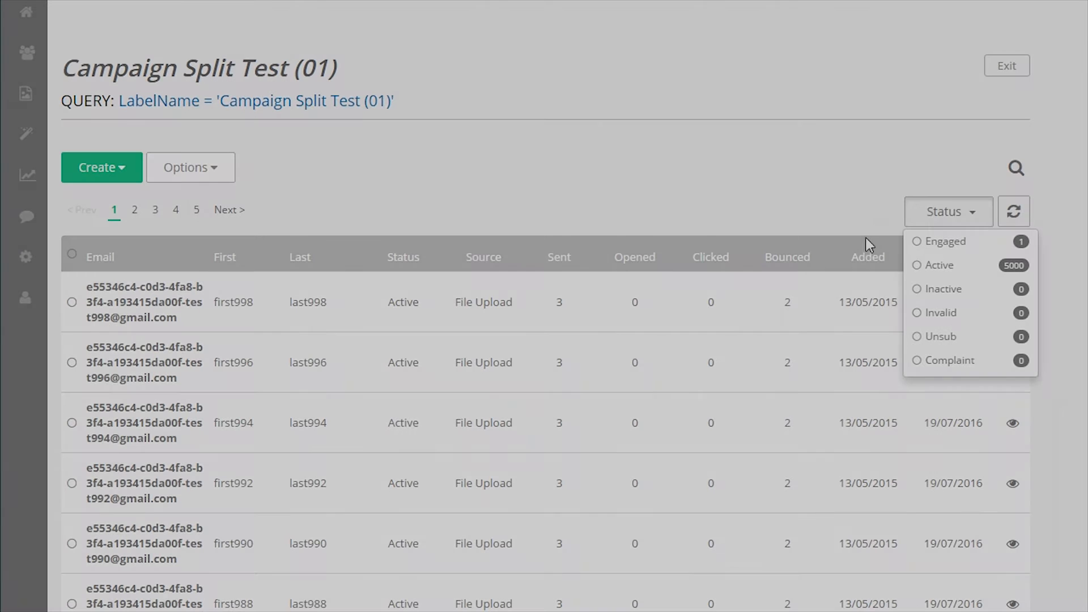
Save a randomized label '1000 Random Contacts' of 1000 non-blocked contacts, with consent confirmed
left_click(959, 213)
left_click(112, 180)
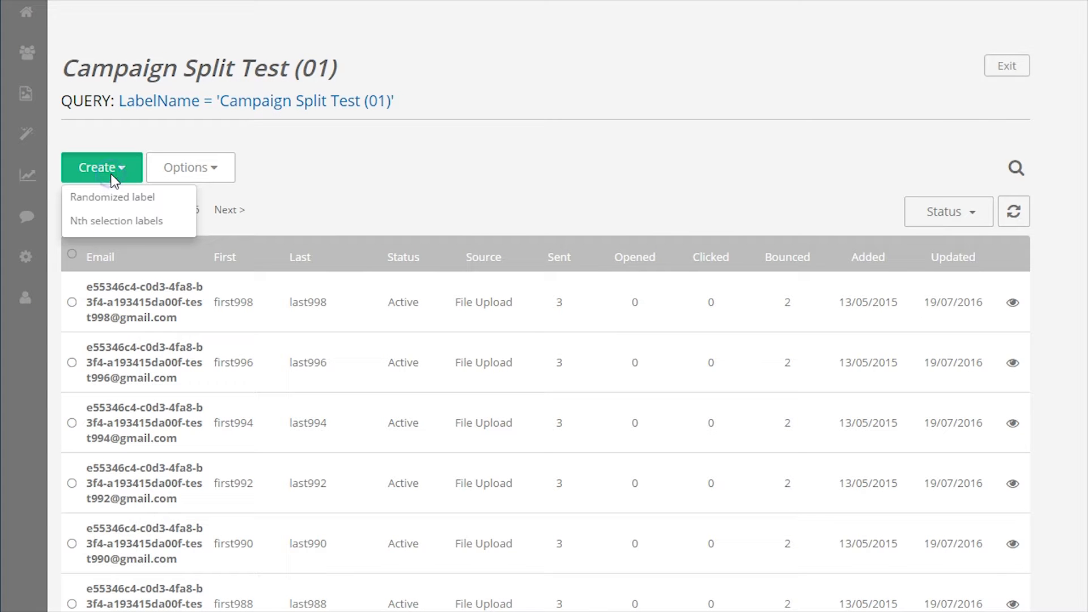
left_click(113, 198)
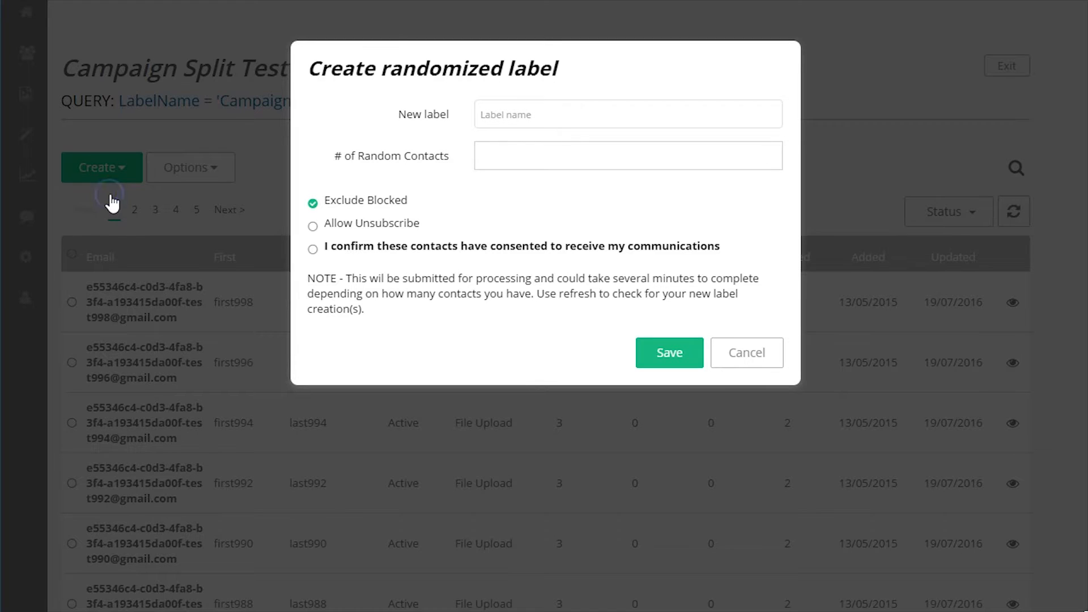
left_click(529, 119)
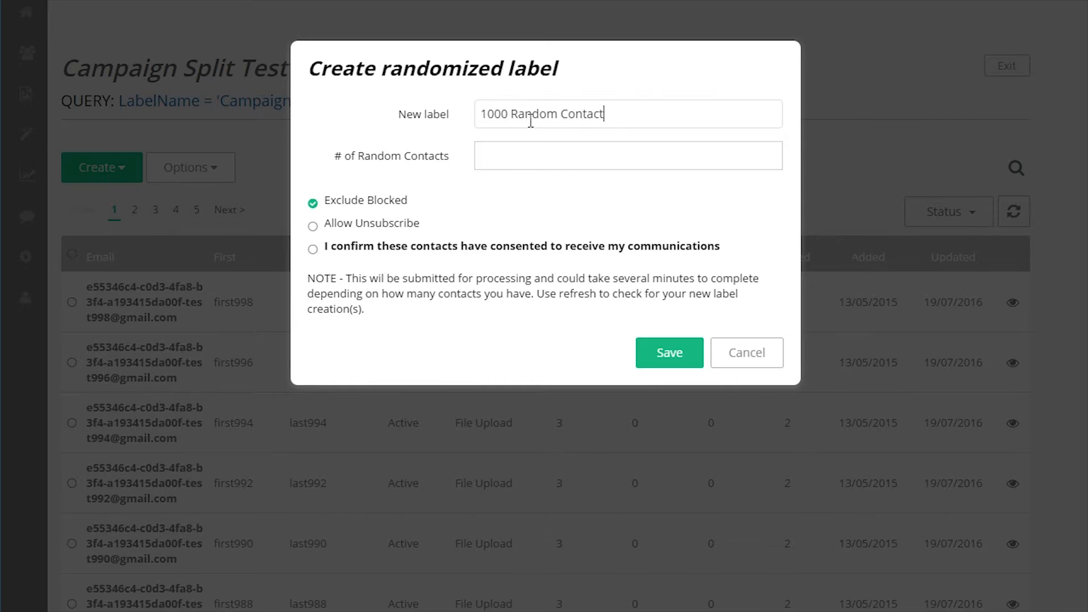
left_click(533, 155)
type("1000")
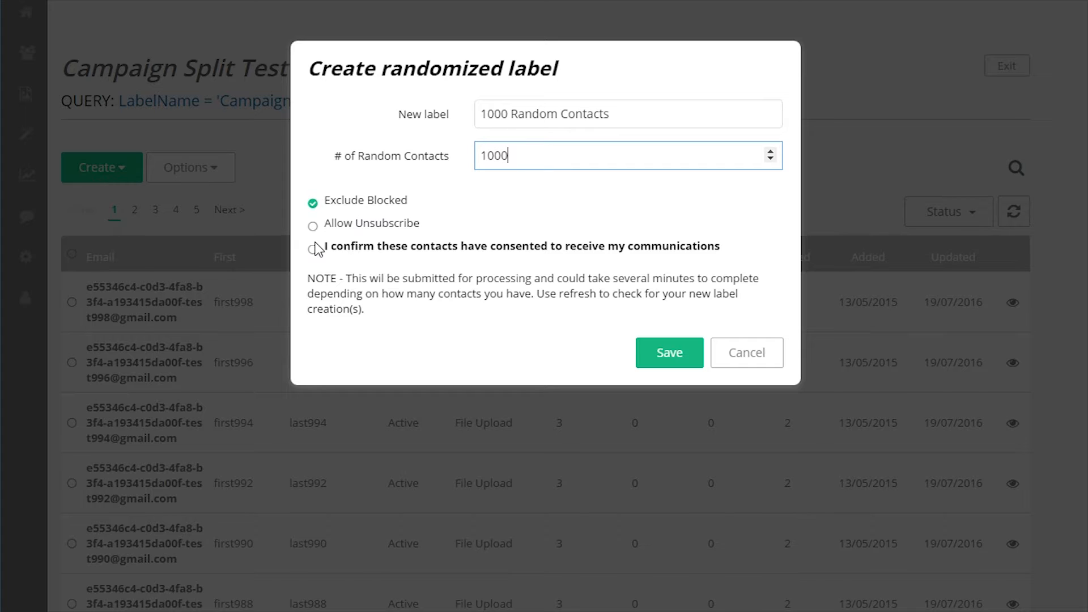
left_click(314, 249)
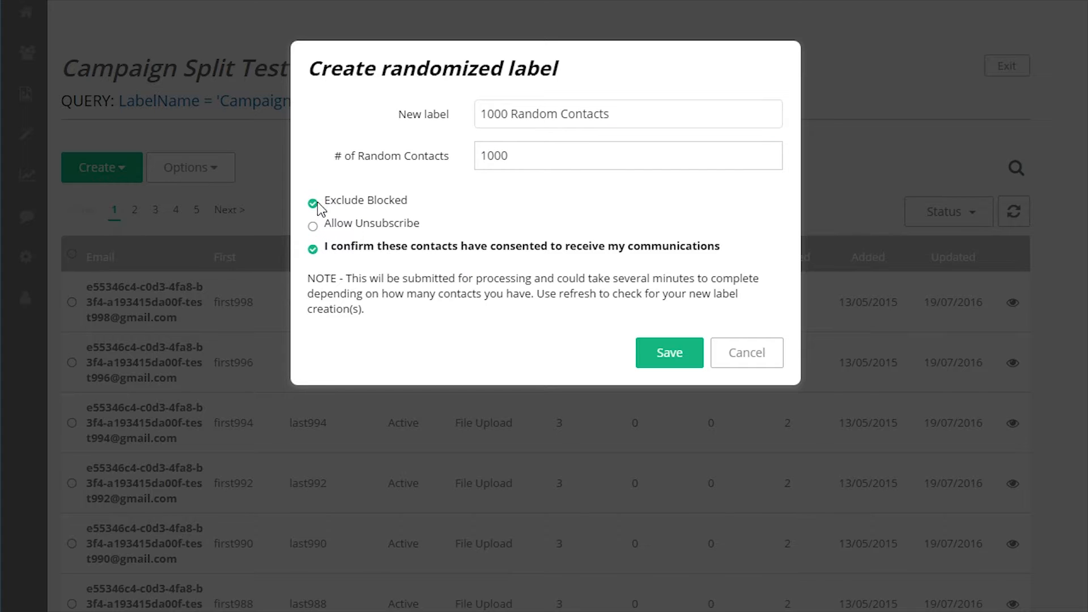
left_click_drag(409, 201, 314, 204)
left_click(413, 207)
left_click(640, 354)
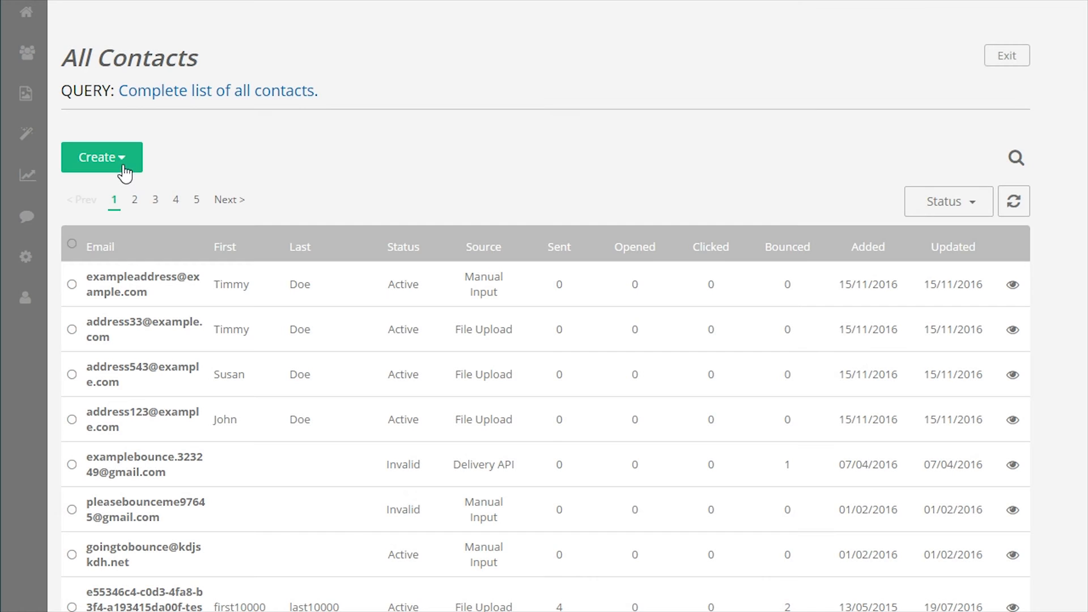
Create an nth-selection series named 'All Contacts Series' with 10 labels, confirming contact consent
left_click(124, 168)
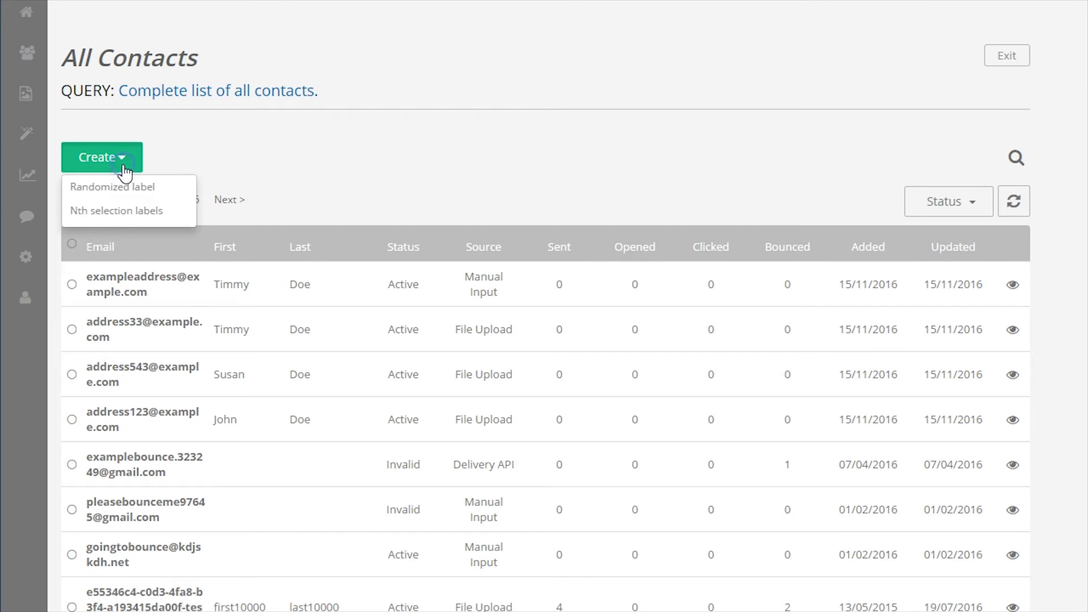
left_click(115, 213)
left_click(505, 110)
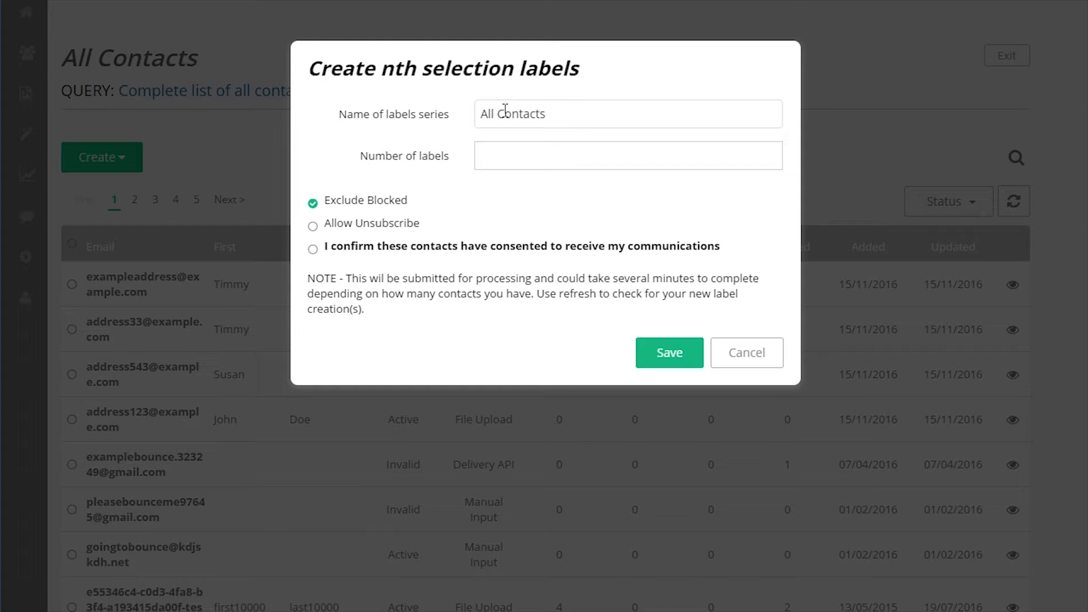
key("Tab")
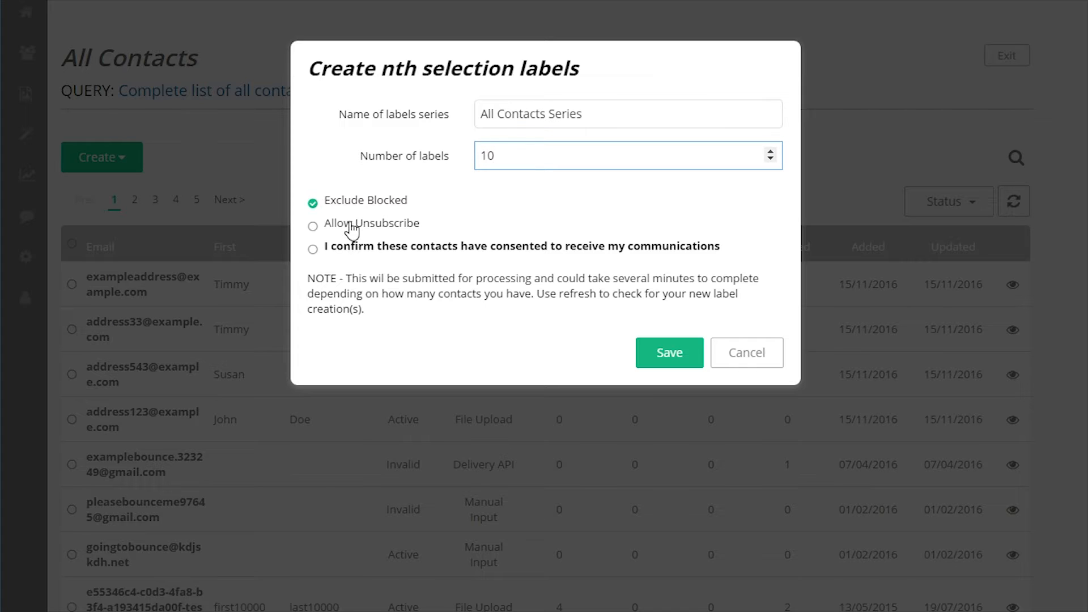
left_click(312, 251)
left_click(657, 363)
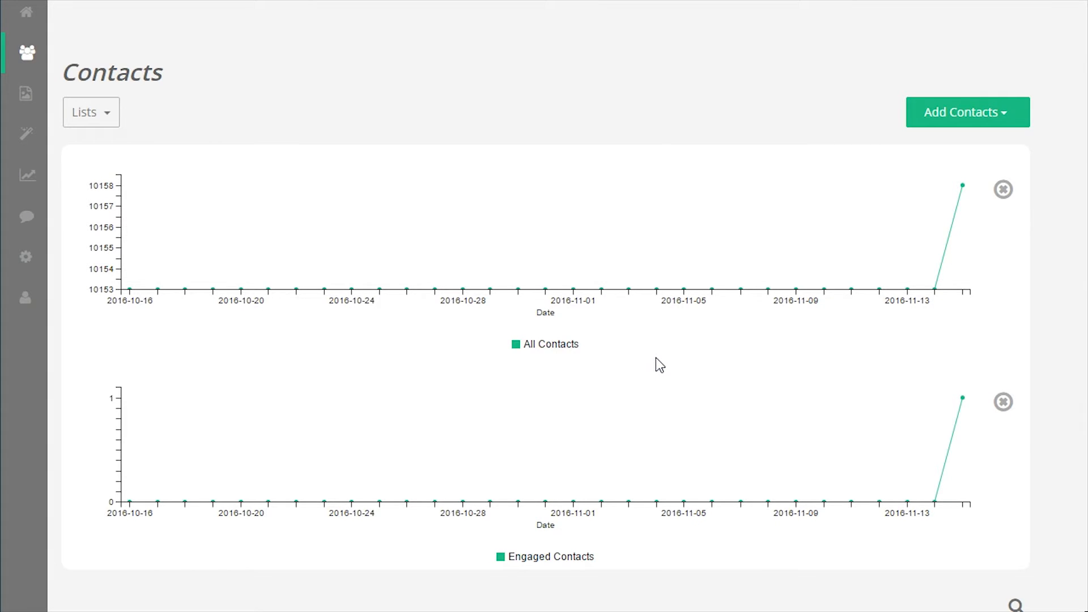
Refresh the contact lists so the new All Contacts Series labels appear
scroll(656, 358, "down", 2)
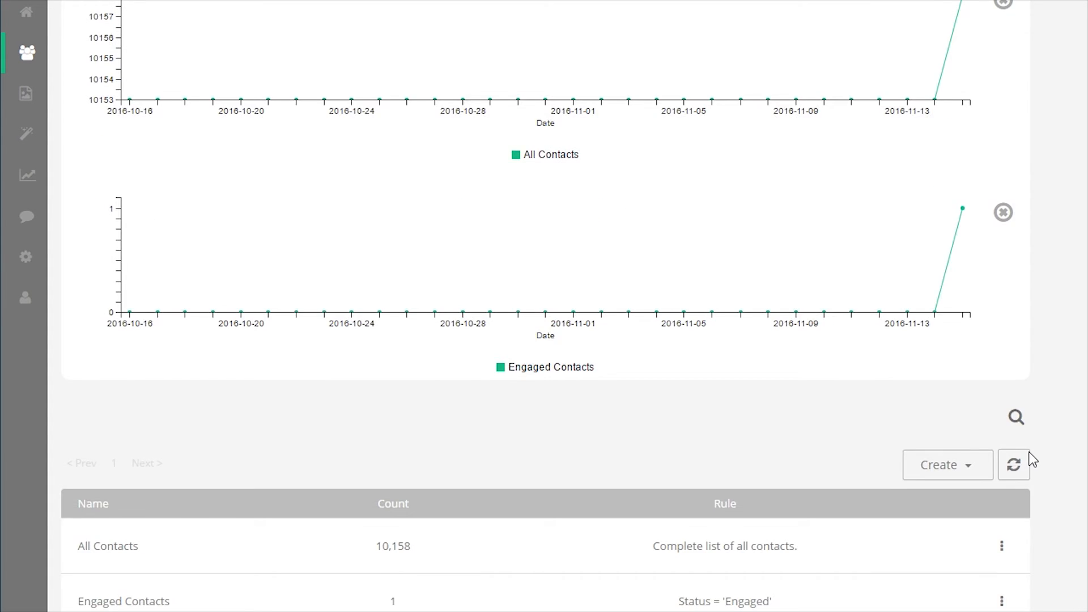
scroll(1030, 454, "down", 9)
left_click(1013, 67)
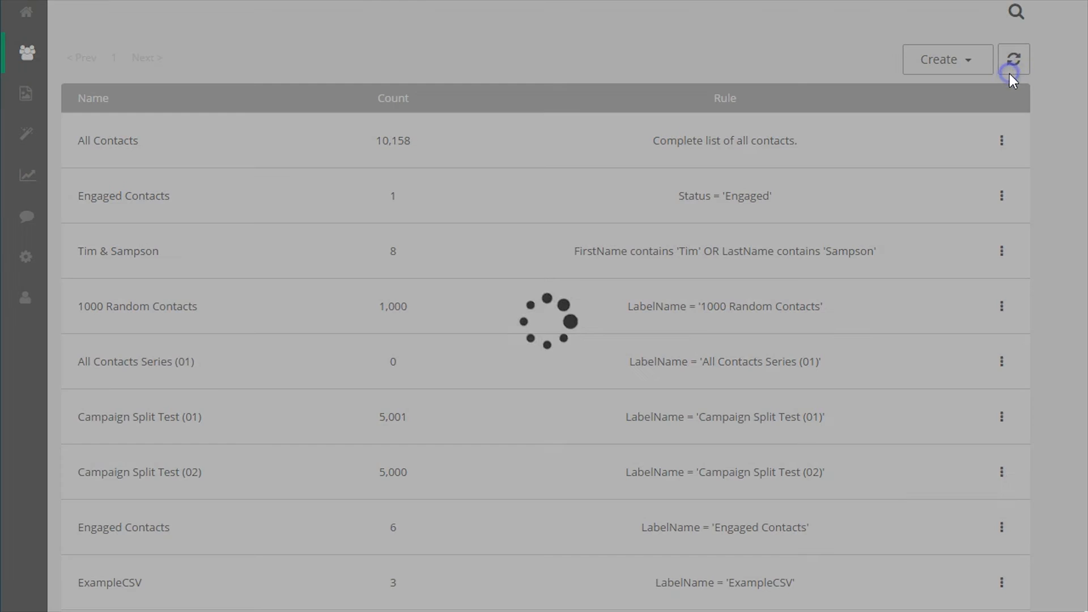
scroll(988, 340, "down", 7)
scroll(991, 356, "up", 5)
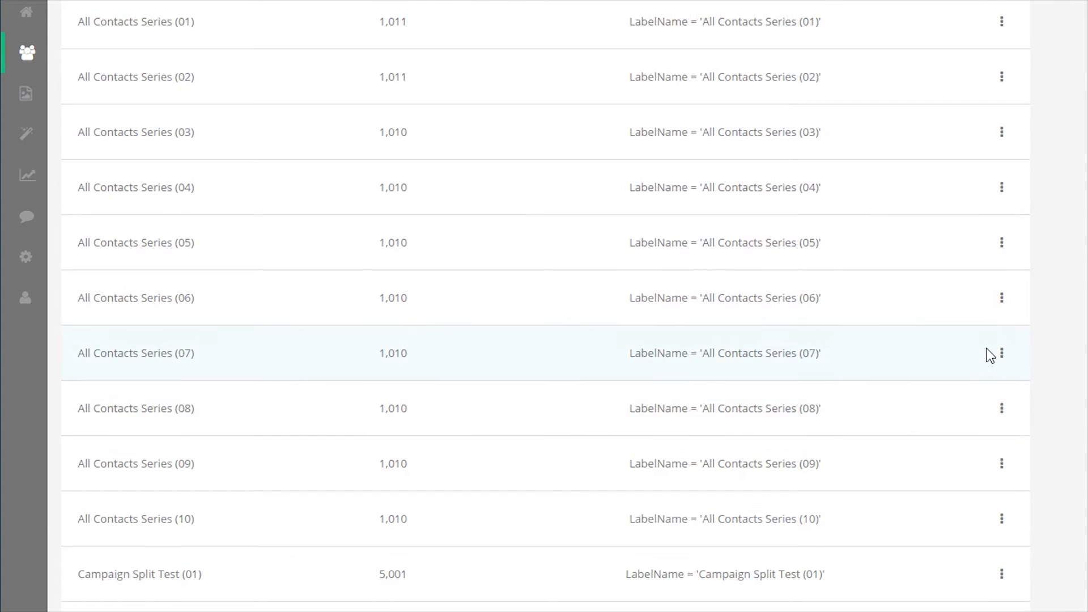
Review the ten series labels holding 1,010–1,011 contacts each, then open the Engaged Contacts list actions
left_click_drag(87, 193, 644, 498)
scroll(646, 502, "down", 3)
scroll(647, 502, "down", 2)
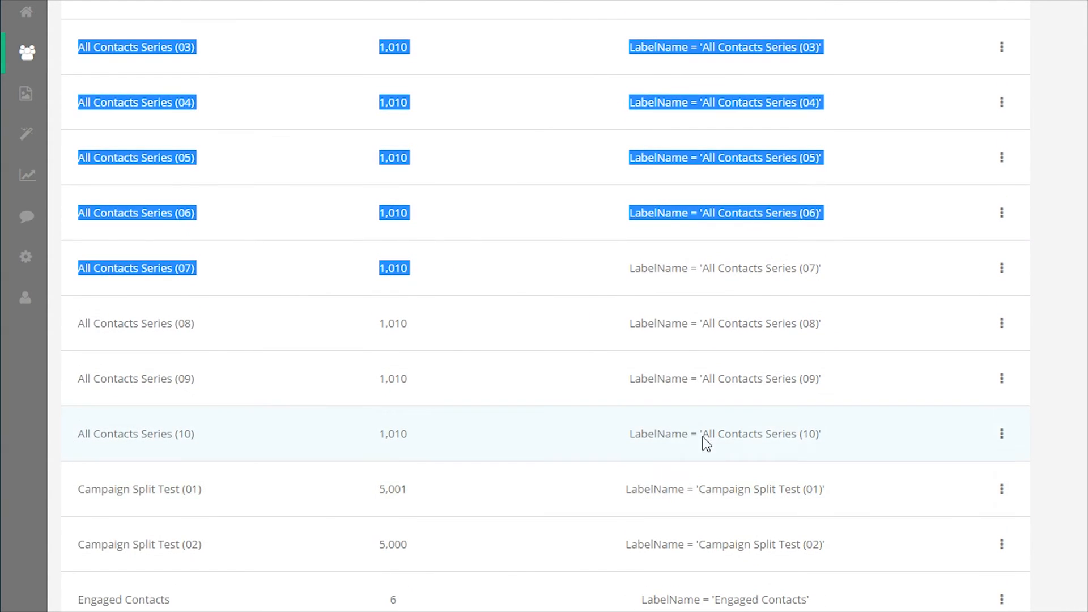
left_click_drag(843, 453, 76, 138)
left_click(609, 116)
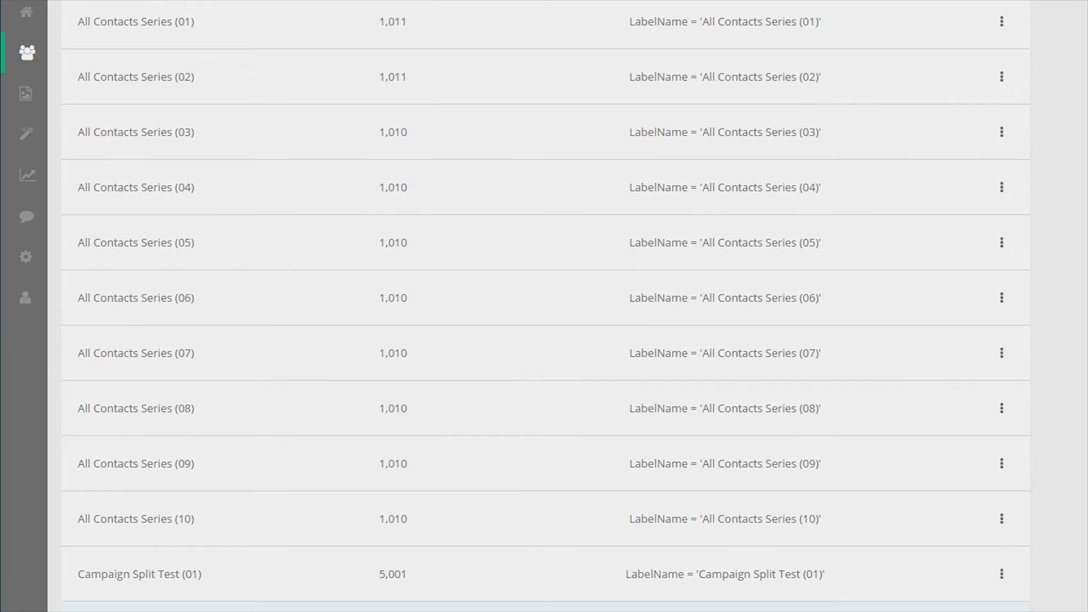
left_click(941, 214)
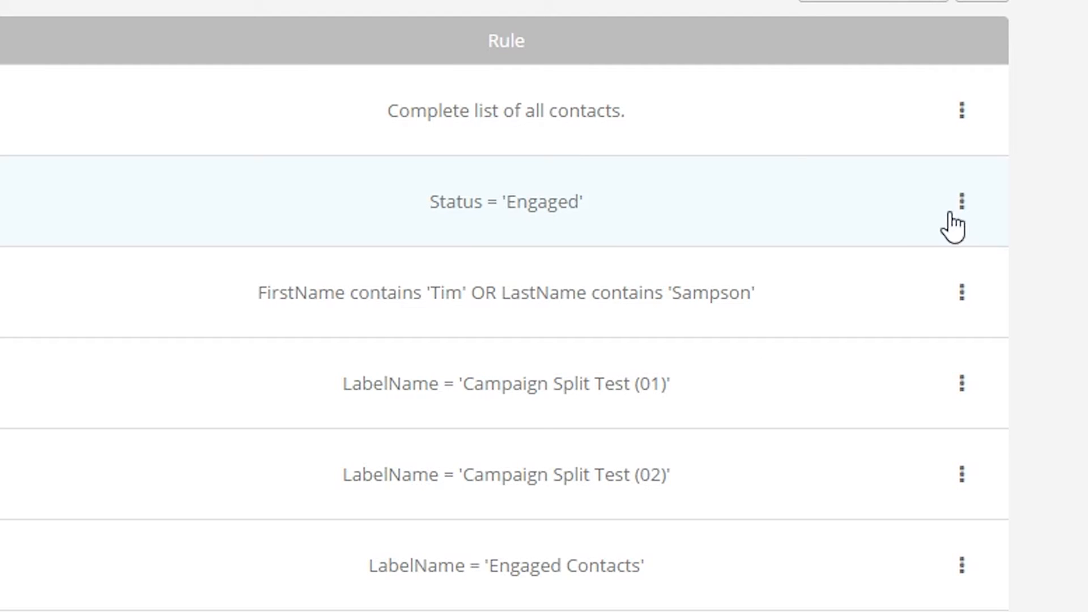
left_click(954, 209)
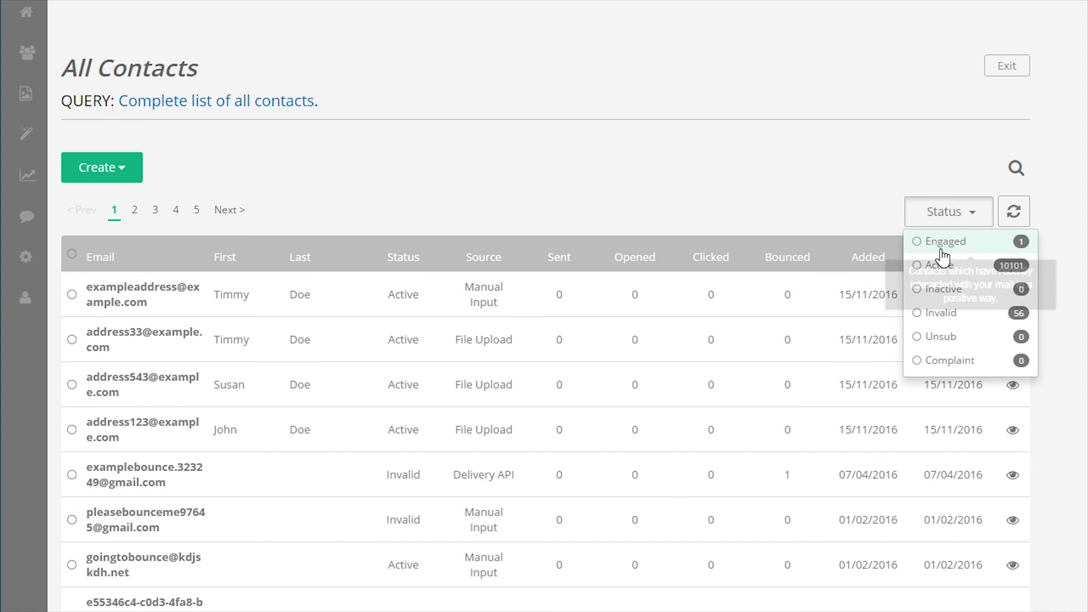
Filter All Contacts to Invalid status only and select the 56 invalid contacts
left_click(941, 267)
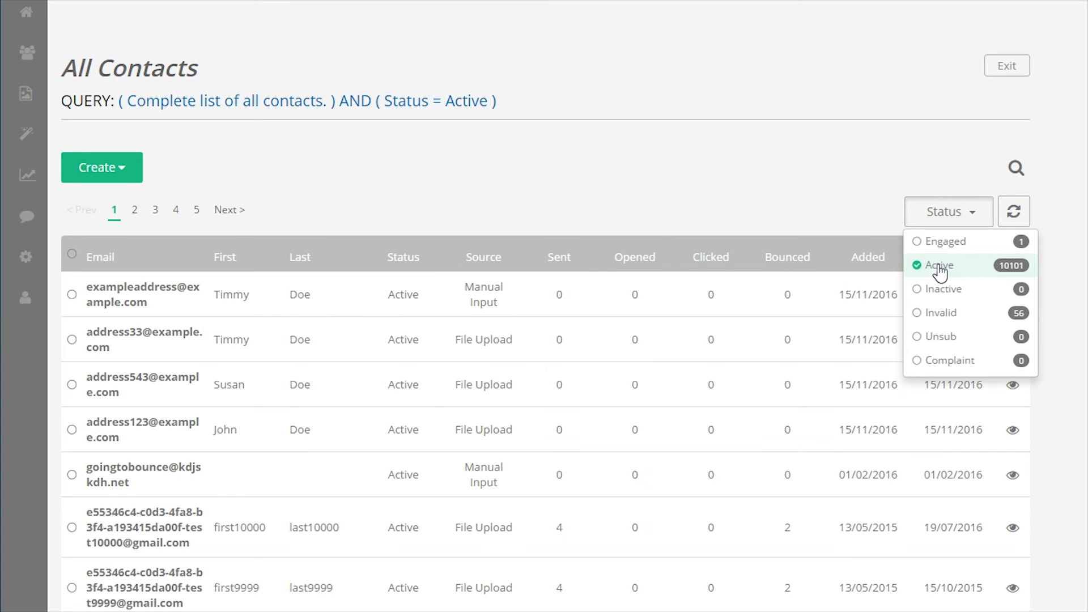
left_click(935, 322)
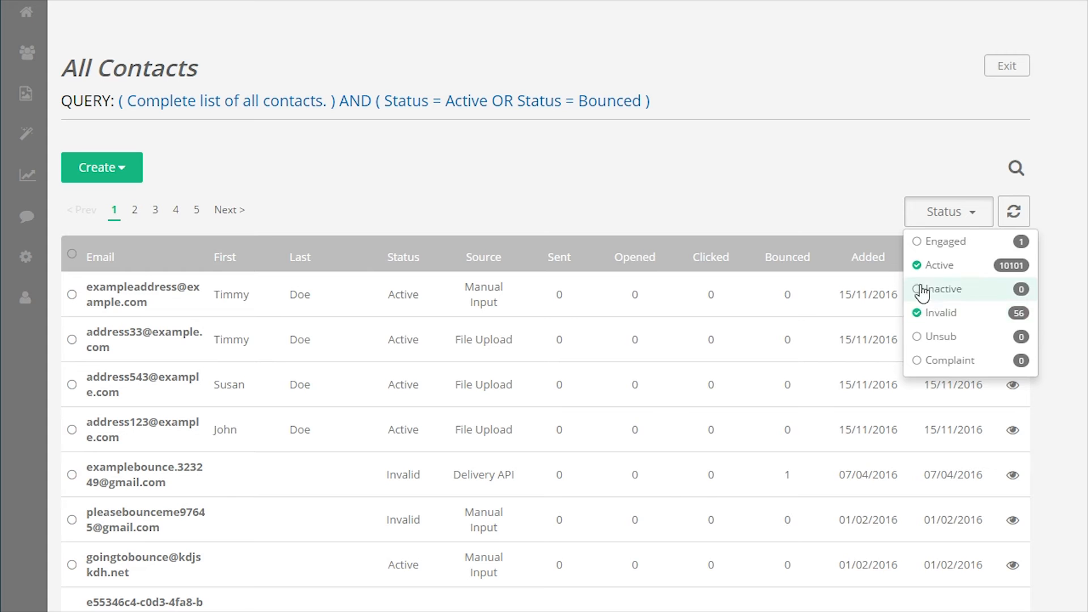
left_click(918, 266)
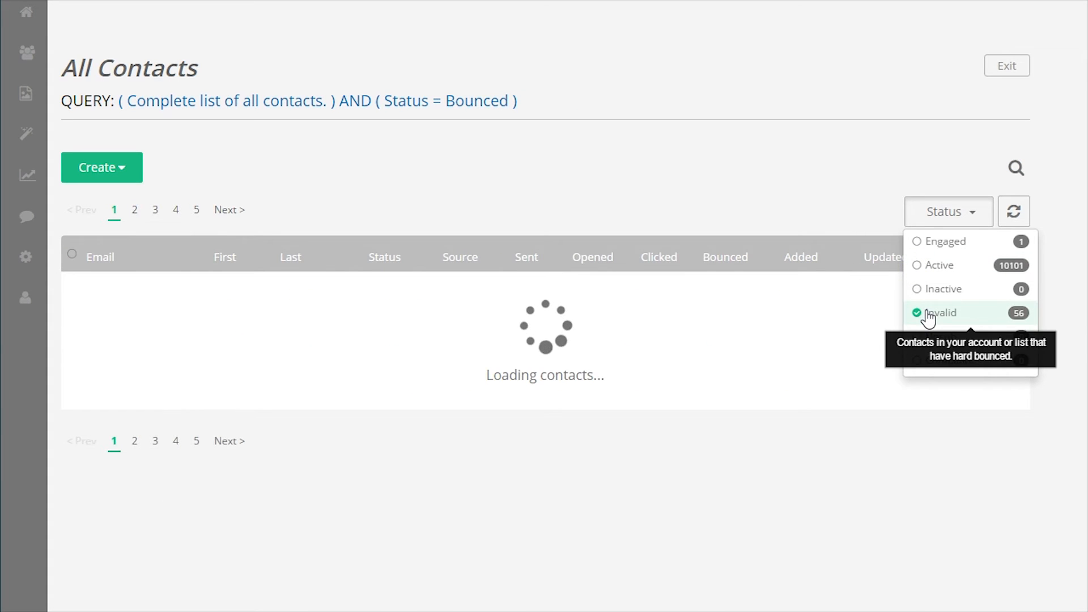
scroll(247, 300, "down", 9)
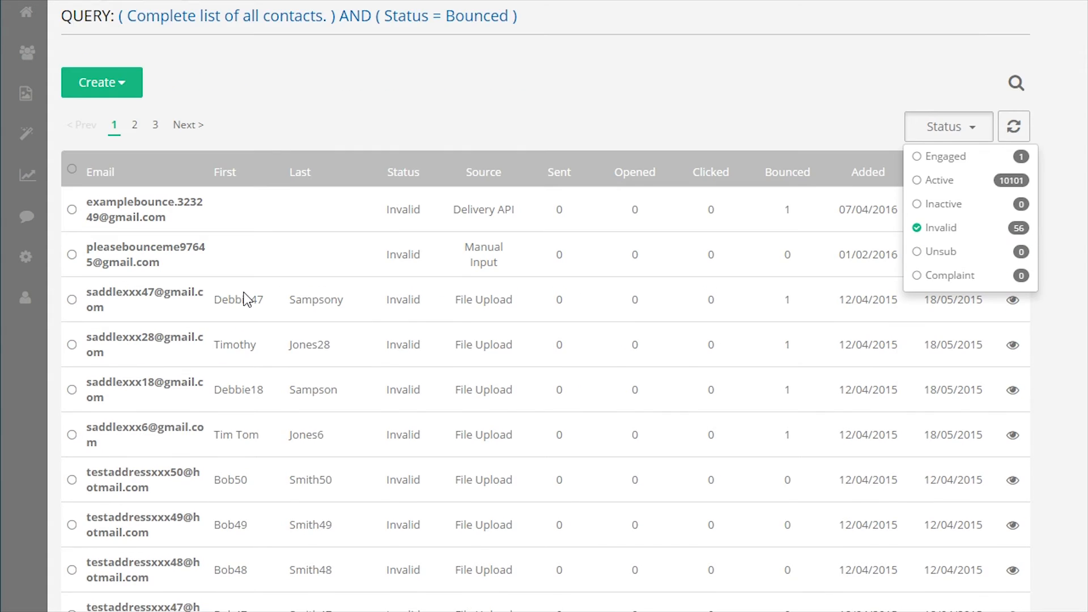
scroll(243, 293, "down", 4)
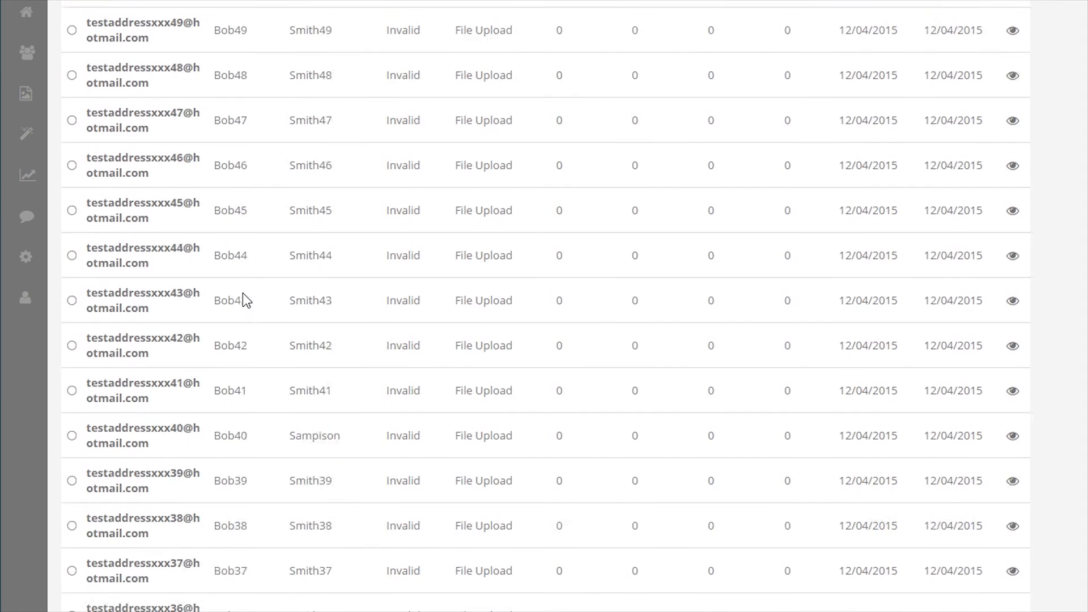
scroll(500, 352, "up", 7)
scroll(500, 351, "up", 5)
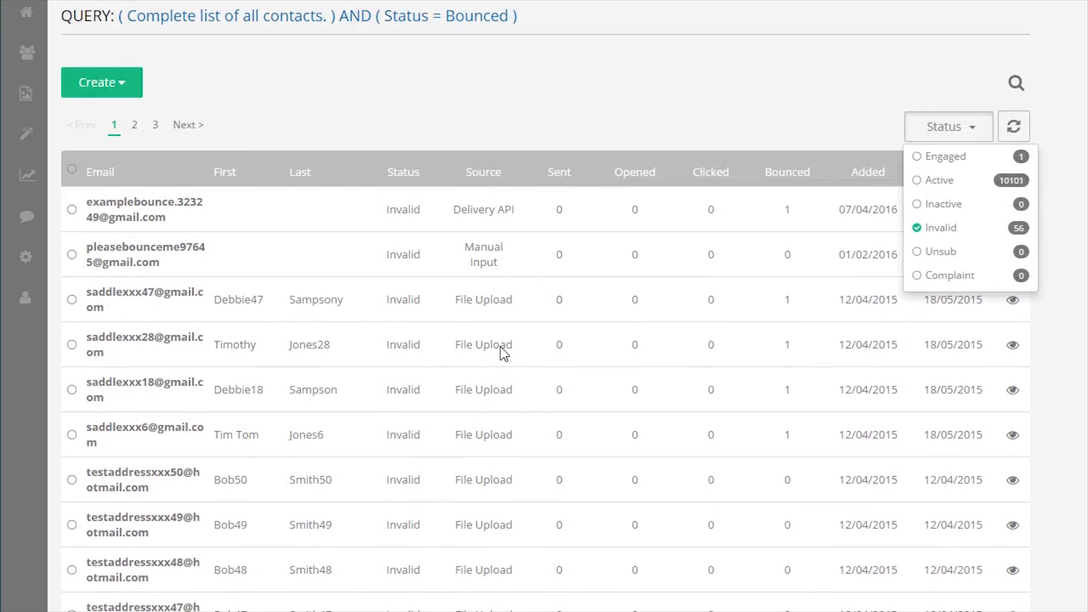
left_click(71, 169)
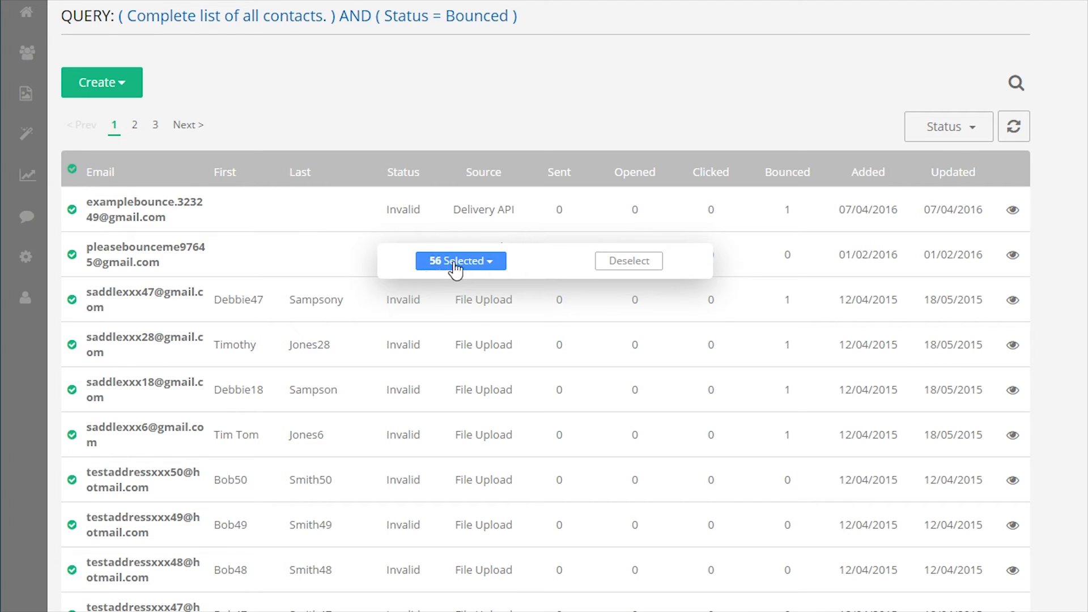
Switch the Status filter back to Active, removing Invalid
left_click(954, 141)
left_click(952, 179)
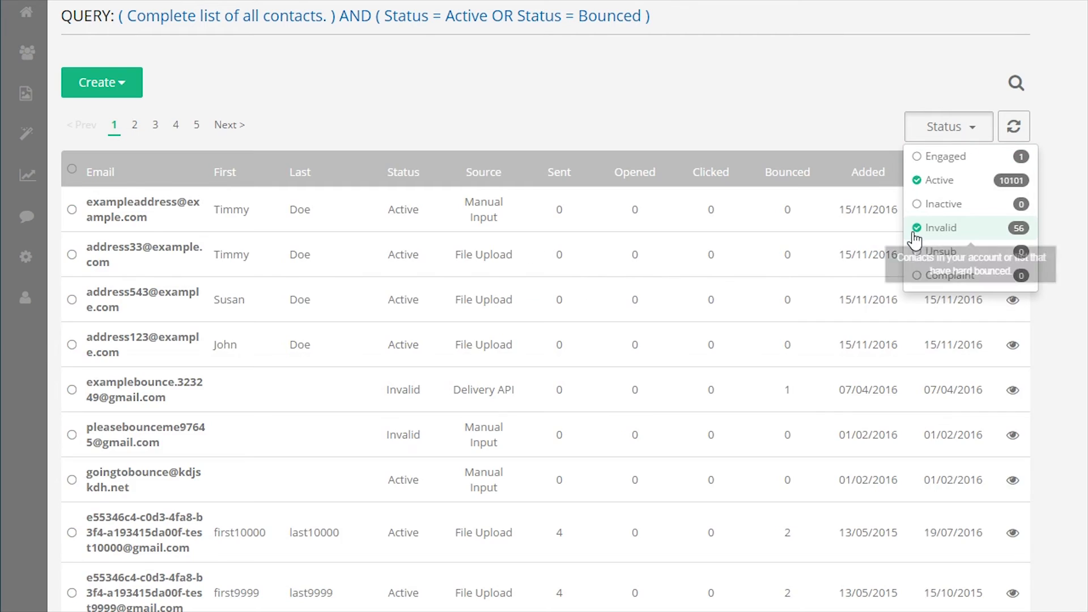
left_click(917, 229)
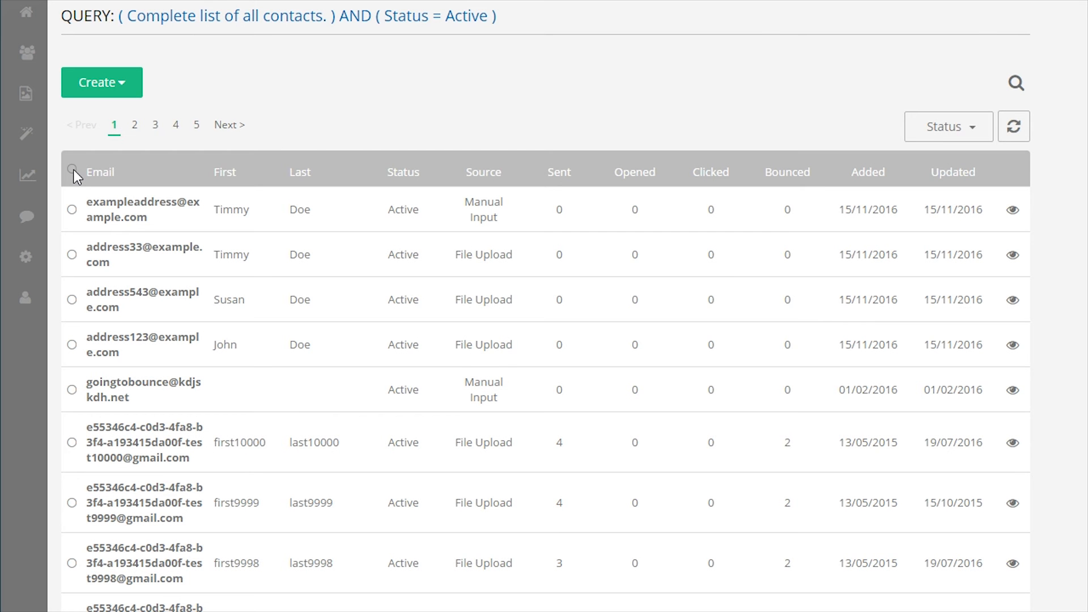
Select all 10101 active contacts to view bulk actions, then deselect them and exit to Contacts
left_click(72, 169)
left_click(424, 260)
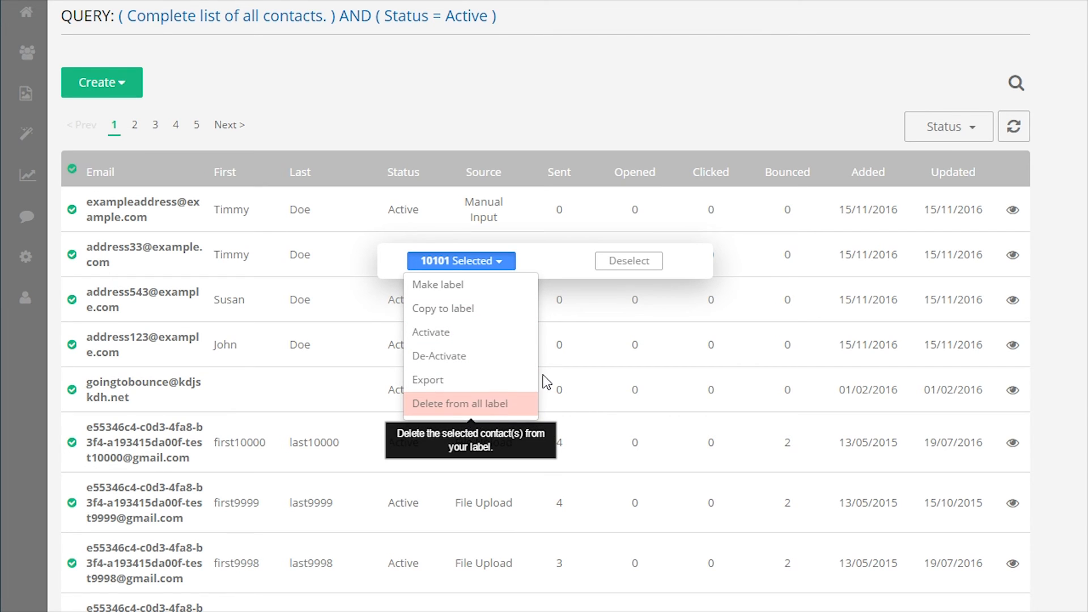
left_click(847, 89)
left_click(646, 263)
left_click(1008, 56)
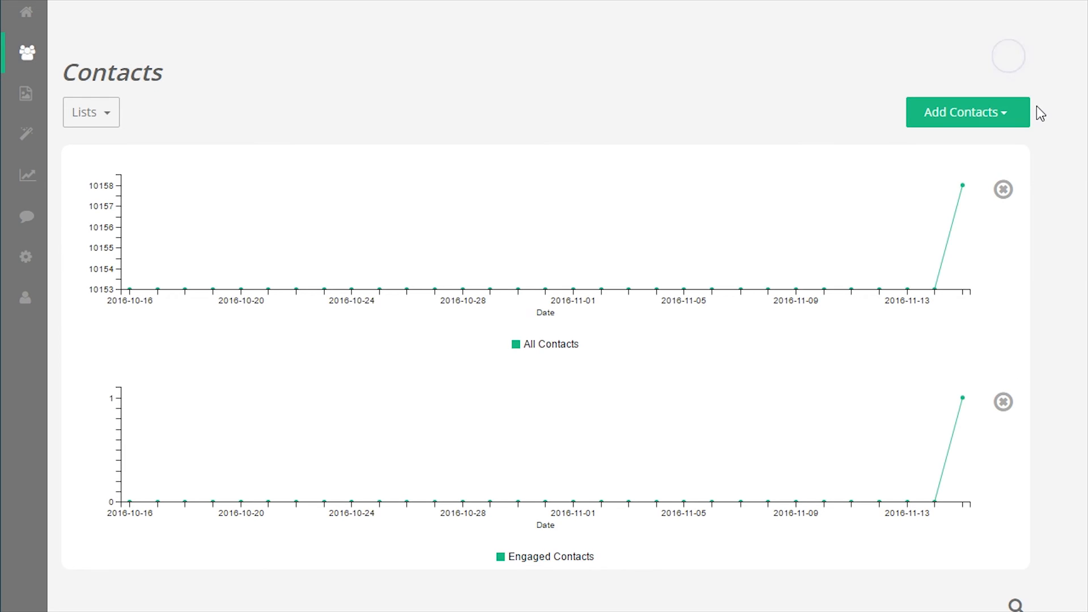
Show the contacts in the All Contacts Series (01) label
scroll(1005, 251, "down", 10)
scroll(1006, 251, "down", 3)
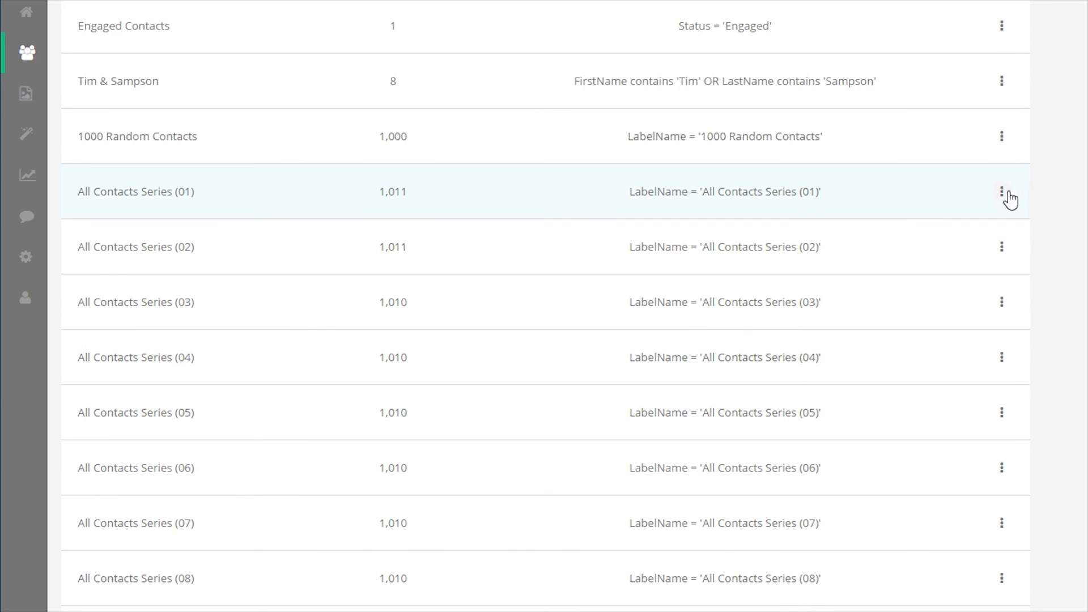
left_click(1002, 191)
left_click(919, 220)
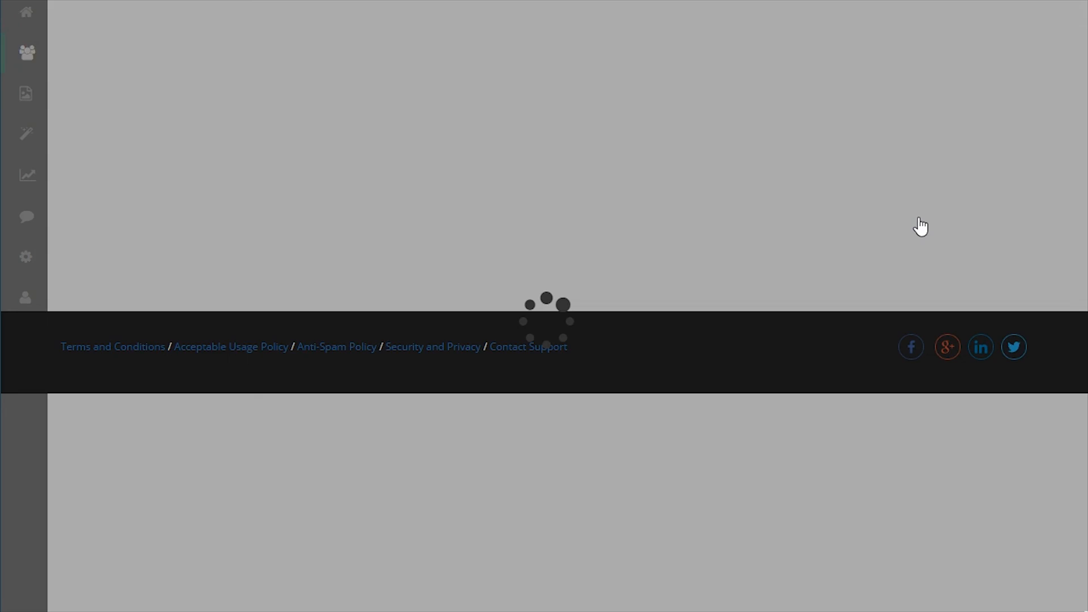
Select all 1011 label contacts to view bulk actions, then deselect them and exit
scroll(701, 233, "up", 4)
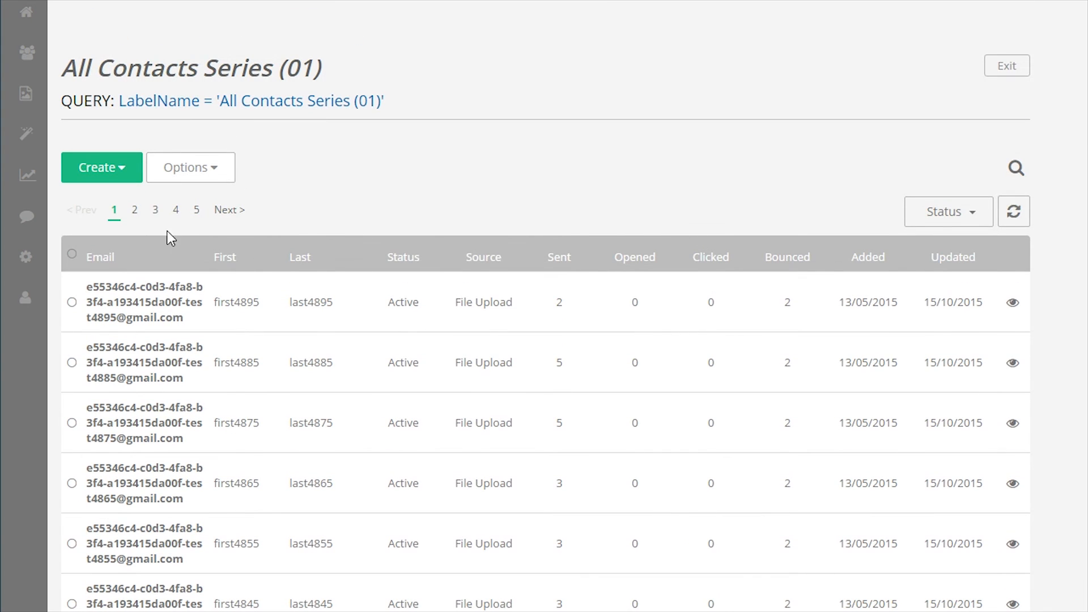
left_click(450, 260)
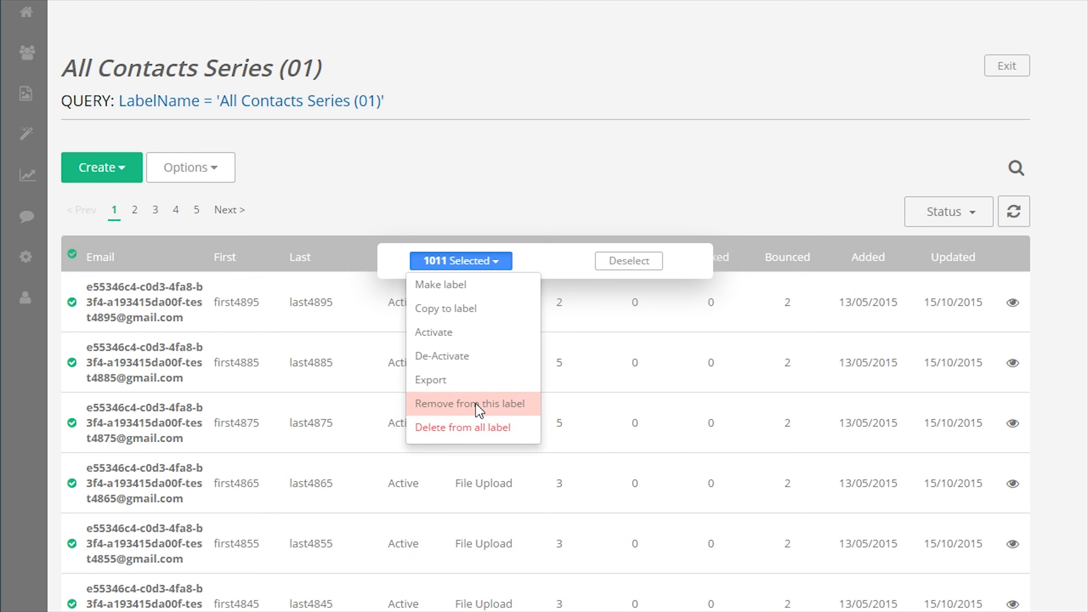
left_click(647, 262)
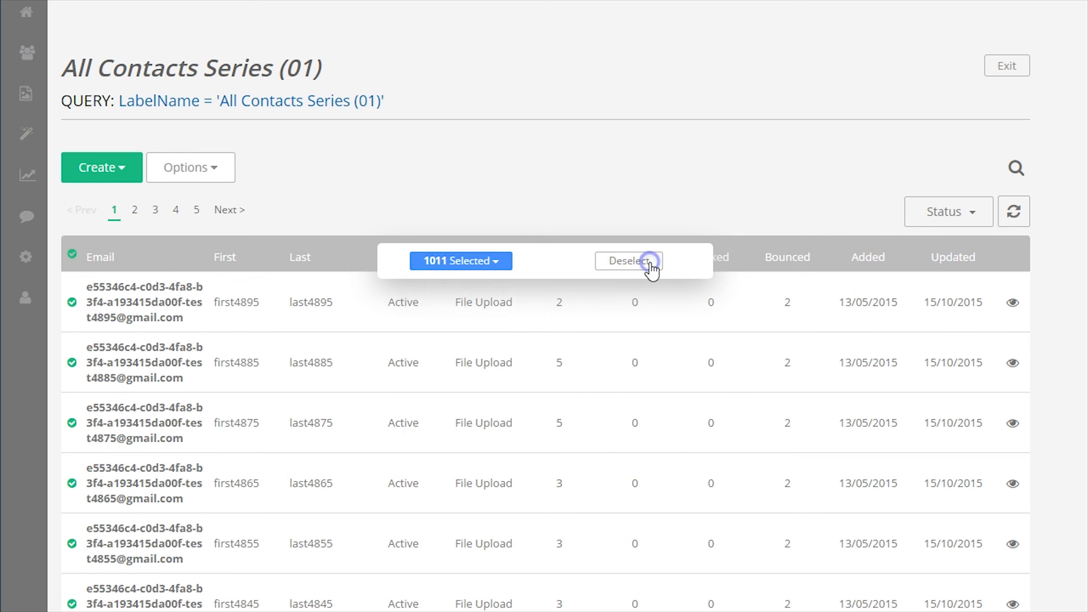
left_click(1016, 67)
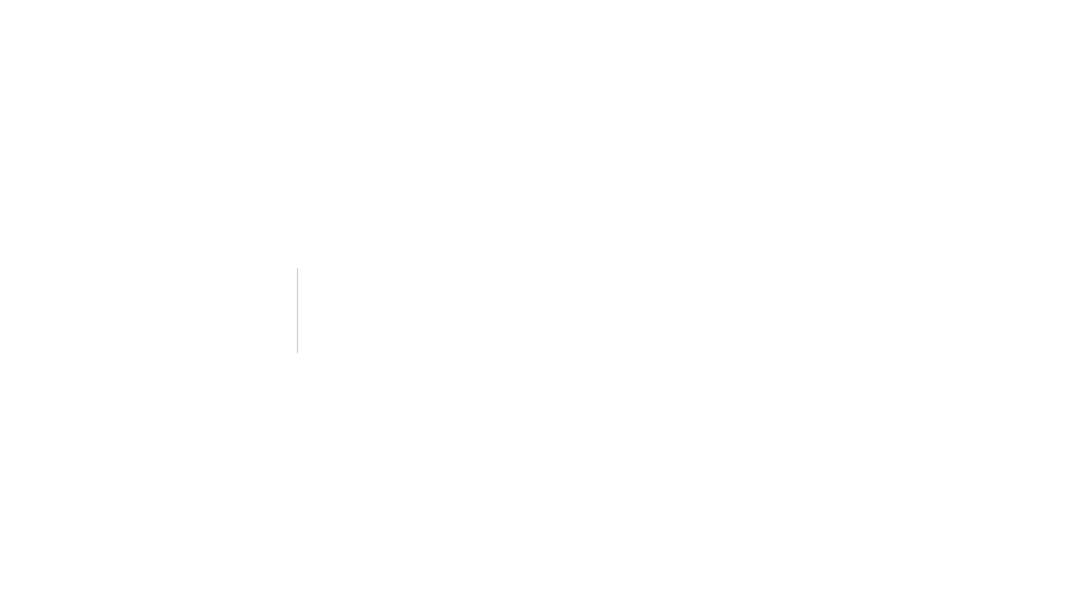